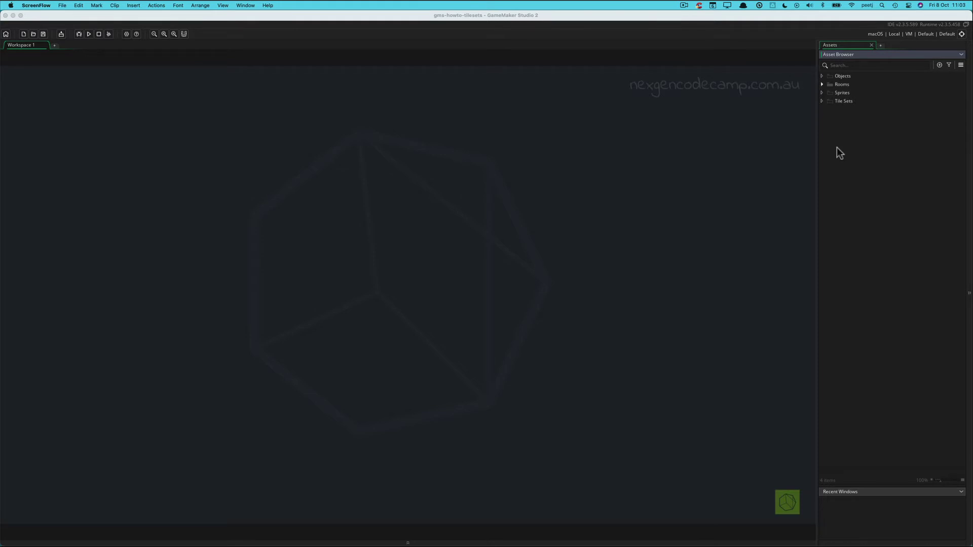
# Step: Create a new sprite in the Sprites group and name it spr_level_01_tiles
pyautogui.click(830, 92)
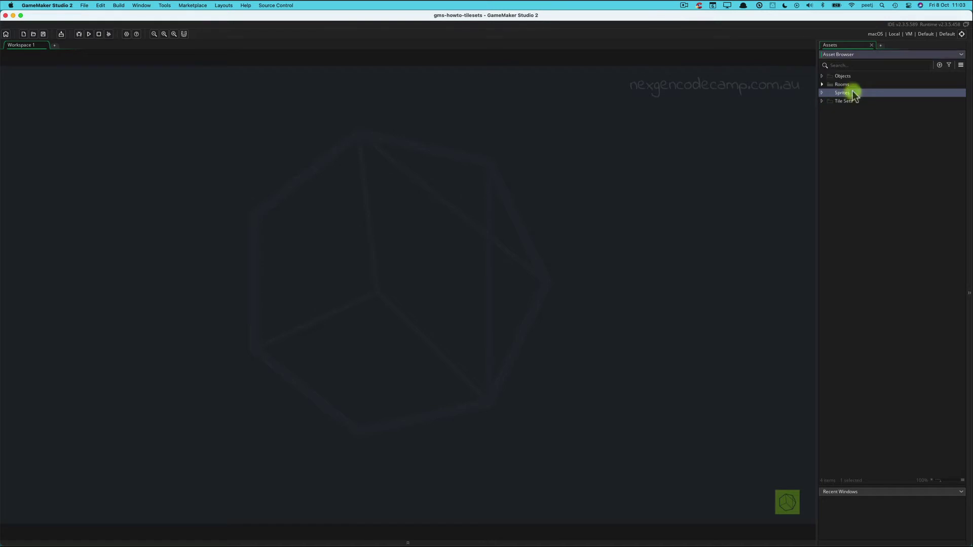
pyautogui.rightClick(854, 93)
pyautogui.moveTo(855, 99)
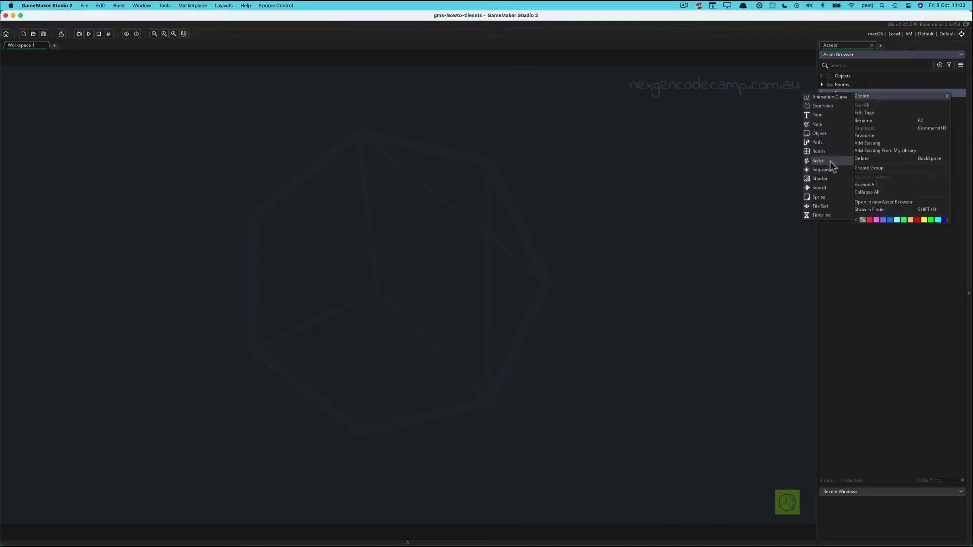
pyautogui.click(831, 195)
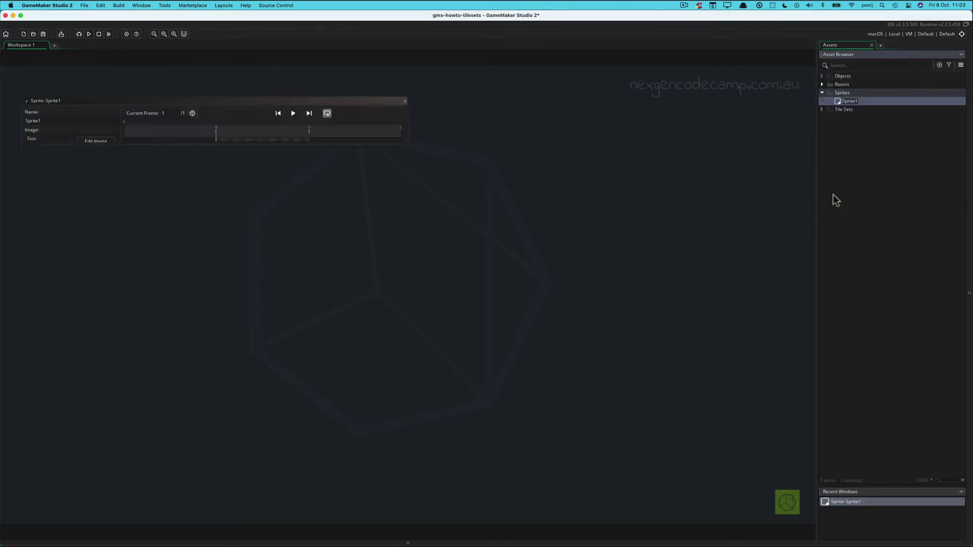
pyautogui.write('spr_le')
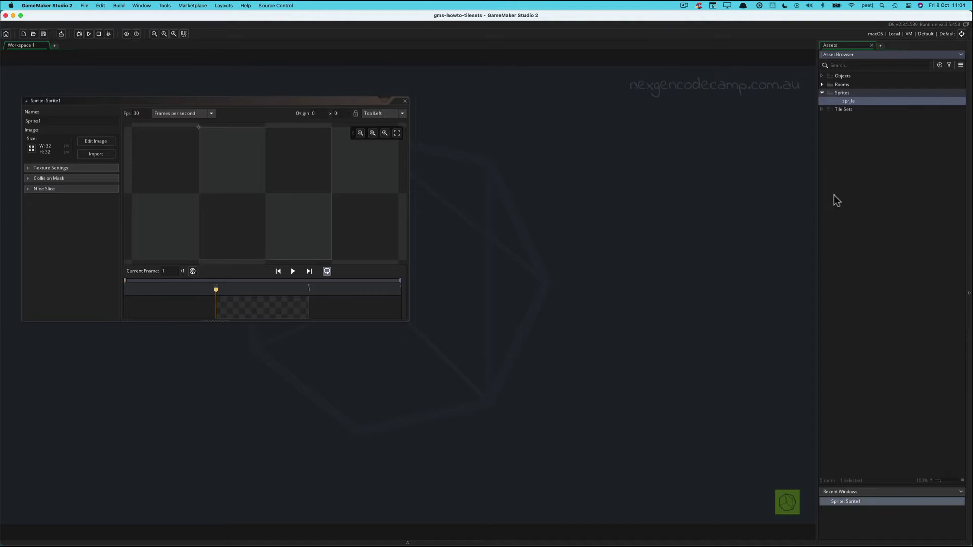
pyautogui.write('vel_01_tiles')
pyautogui.press('Return')
# Step: Import platformertiles.png from Downloads into the sprite, enlarge its editor window to view the image, and close it
pyautogui.moveTo(366, 101); pyautogui.dragTo(608, 121)
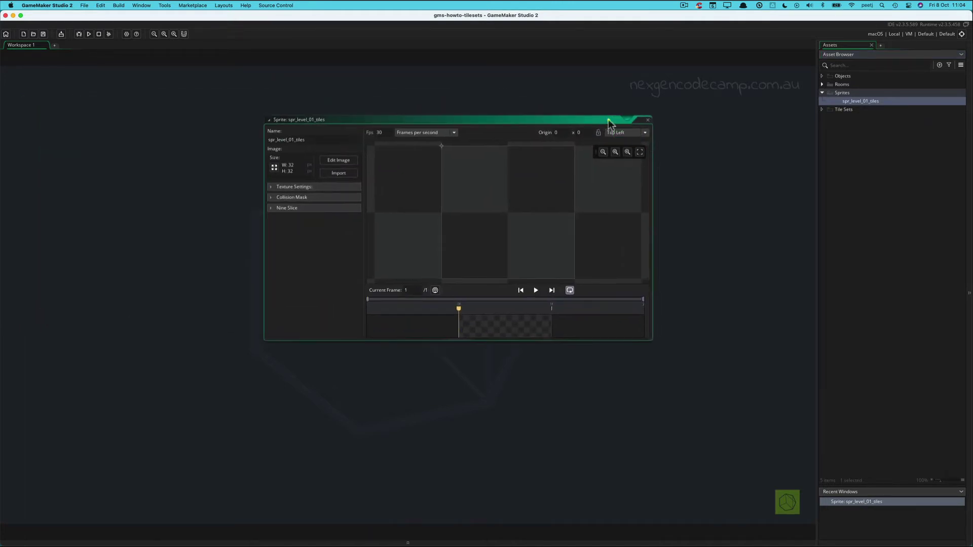
pyautogui.click(349, 175)
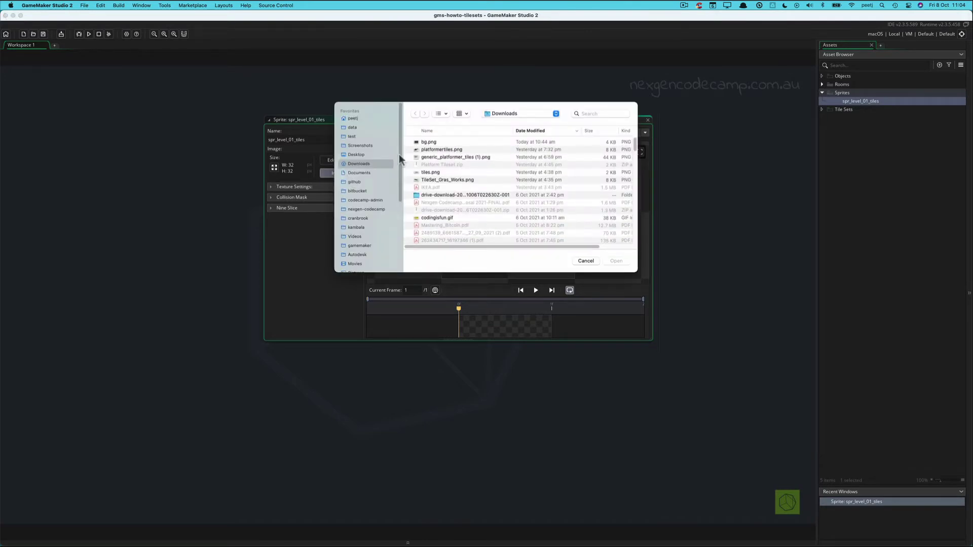
pyautogui.click(438, 150)
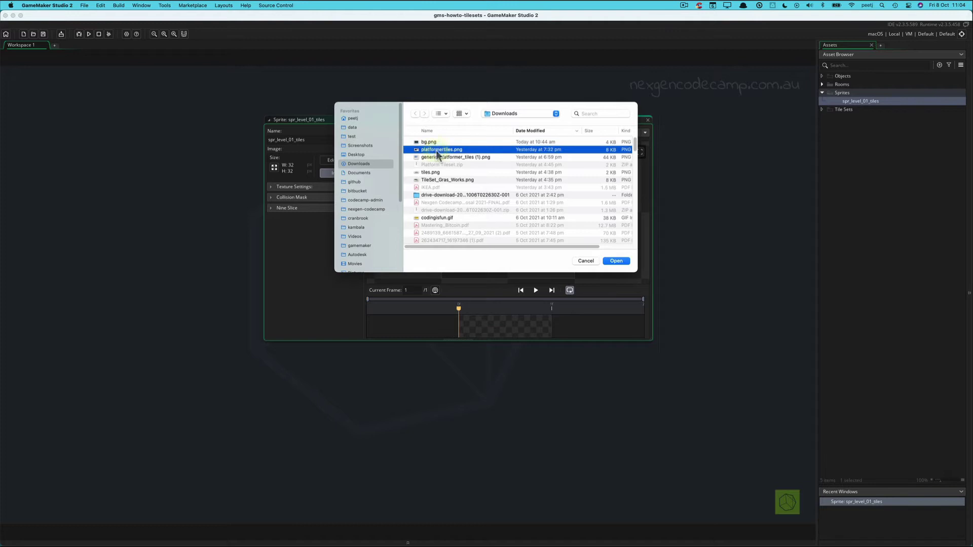
pyautogui.click(609, 261)
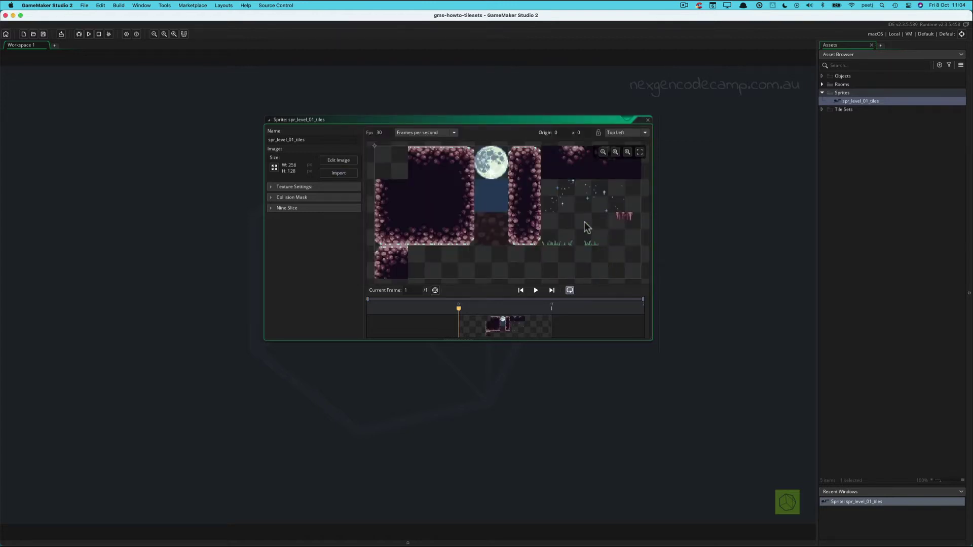
pyautogui.moveTo(520, 120); pyautogui.dragTo(451, 107)
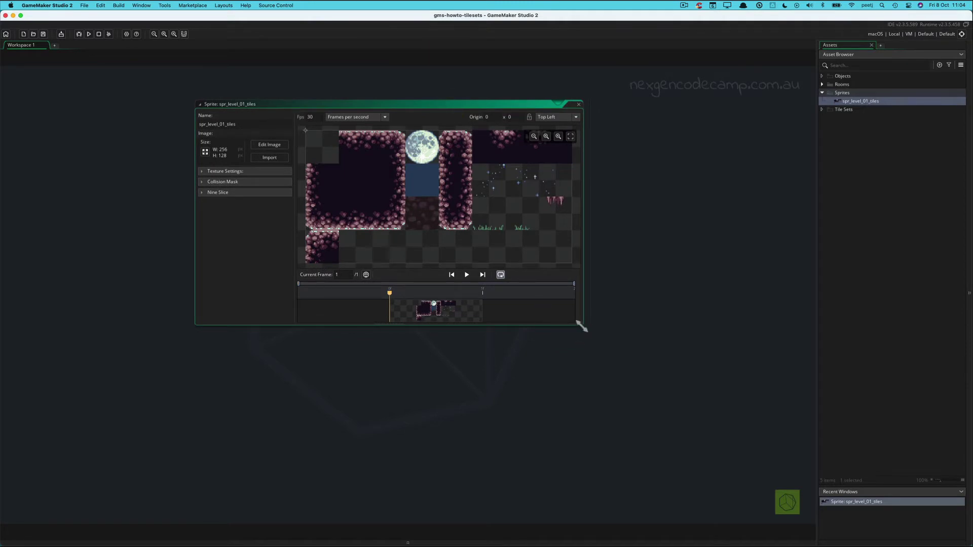
pyautogui.moveTo(581, 327); pyautogui.dragTo(698, 418)
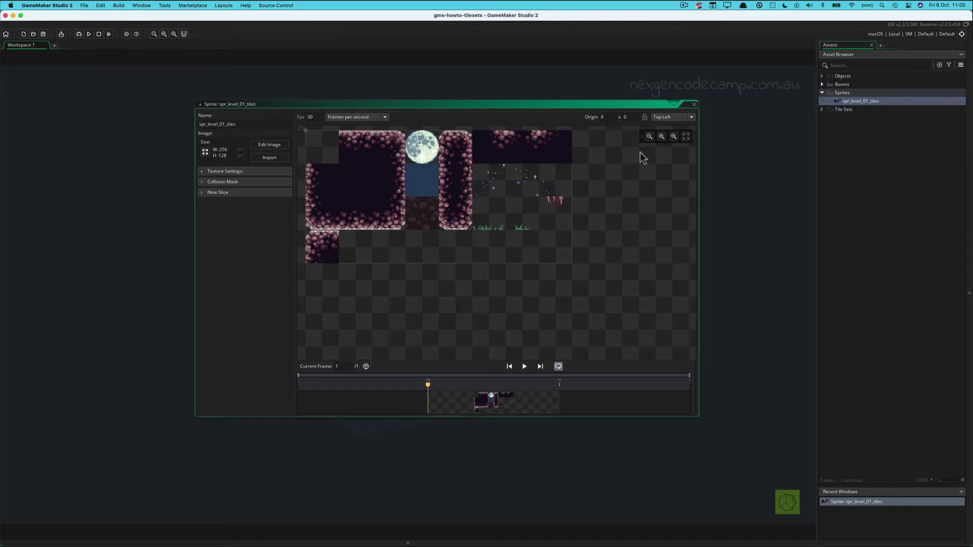
pyautogui.click(694, 104)
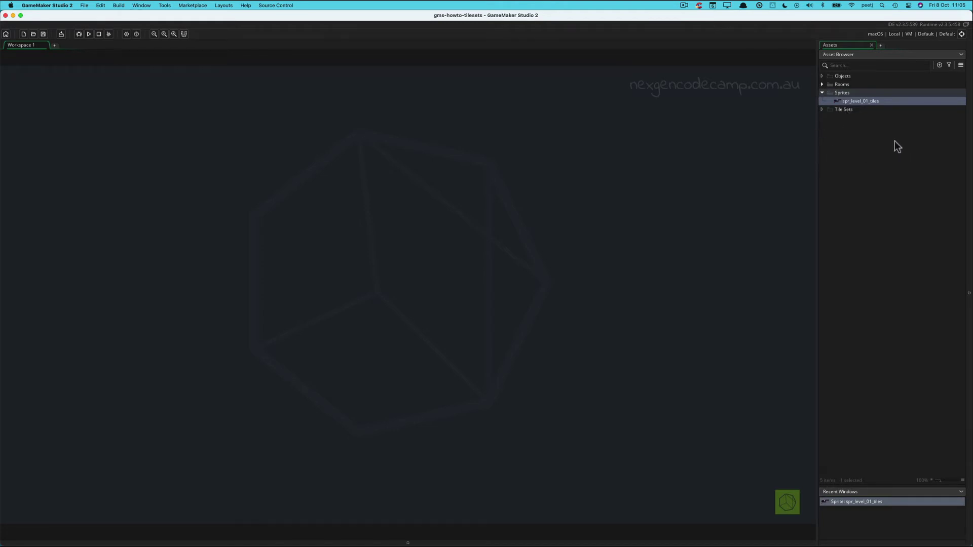
# Step: Create a new tile set in the Tile Sets group and name it tsl_level_01
pyautogui.rightClick(839, 109)
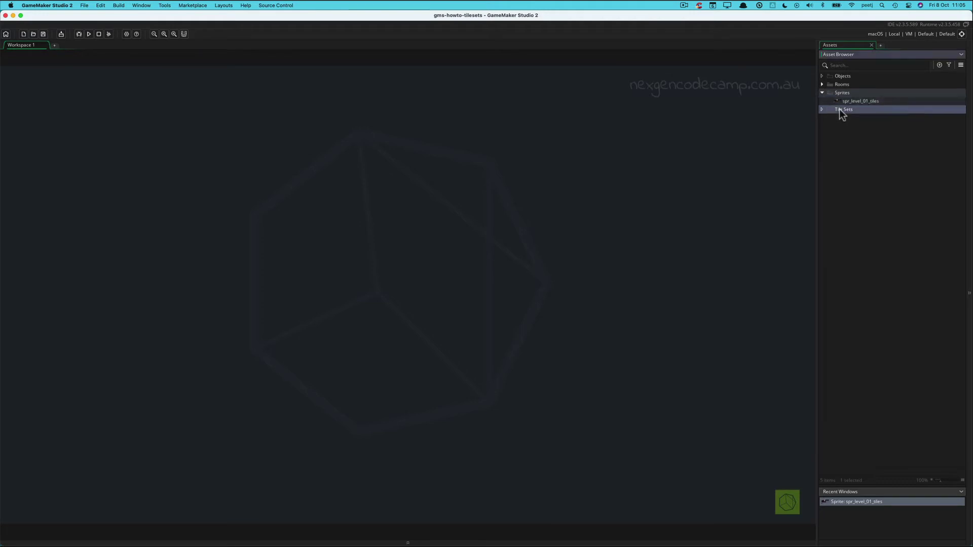
pyautogui.moveTo(847, 115)
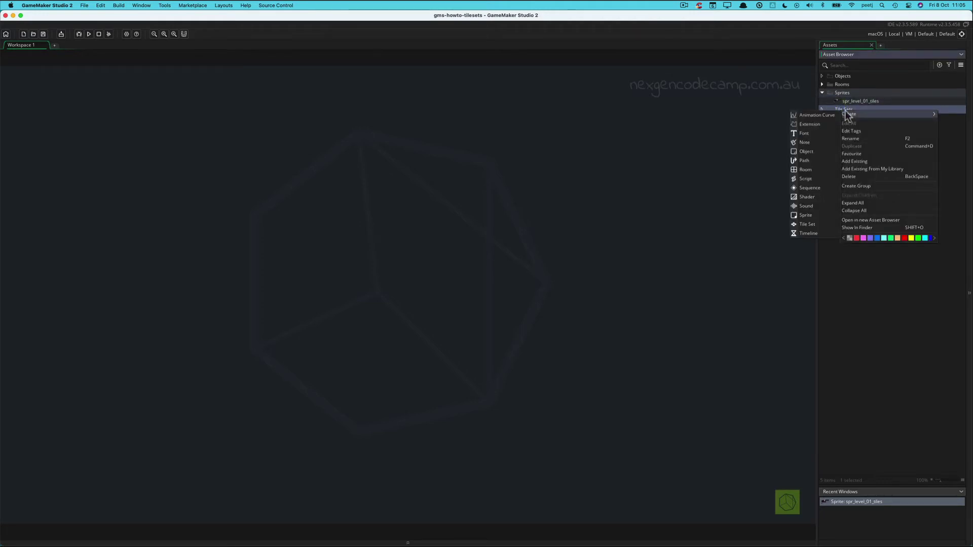
pyautogui.click(829, 223)
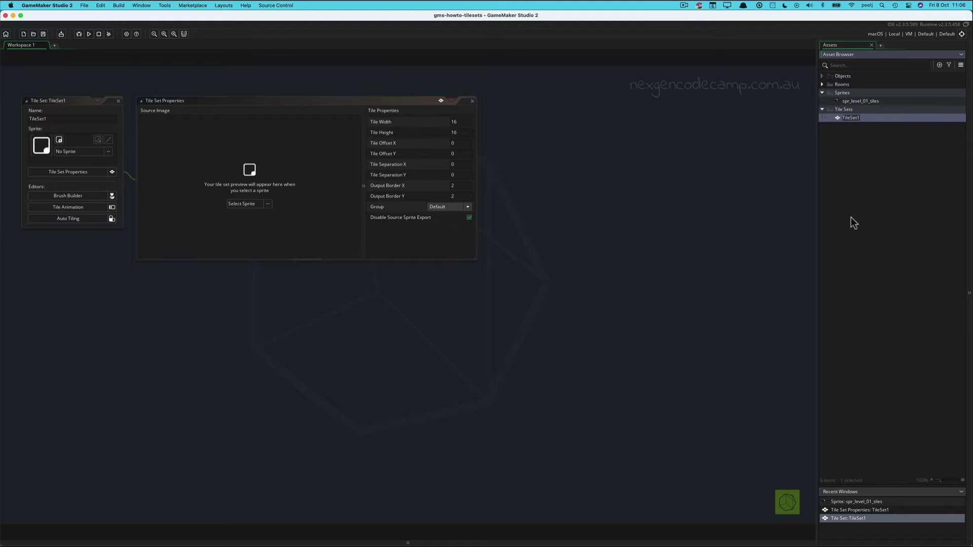
pyautogui.write('ti')
pyautogui.write('l_level')
pyautogui.write('_01')
pyautogui.press('Return')
# Step: Assign the sprite spr_level_01_tiles as the tile set's source image
pyautogui.moveTo(513, 209); pyautogui.dragTo(680, 263, button='middle')
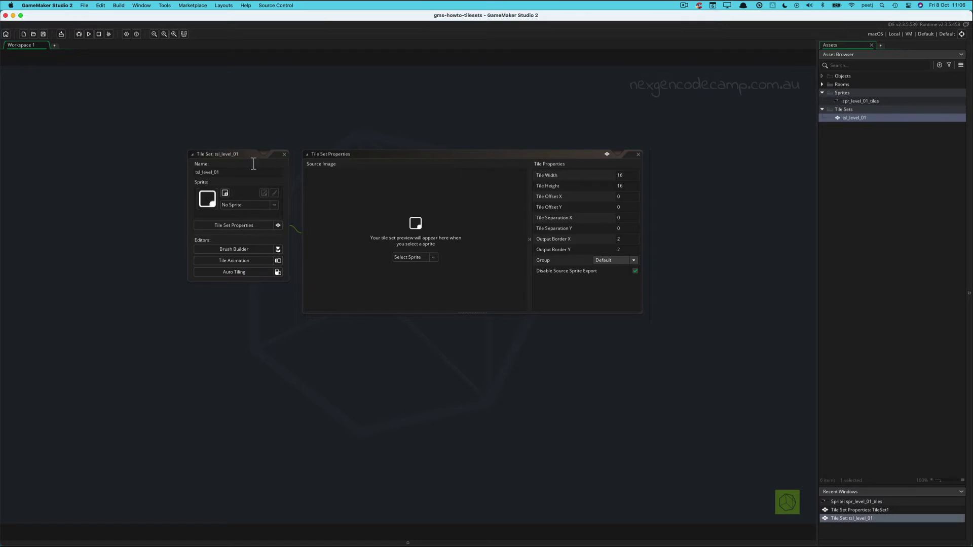
pyautogui.click(274, 205)
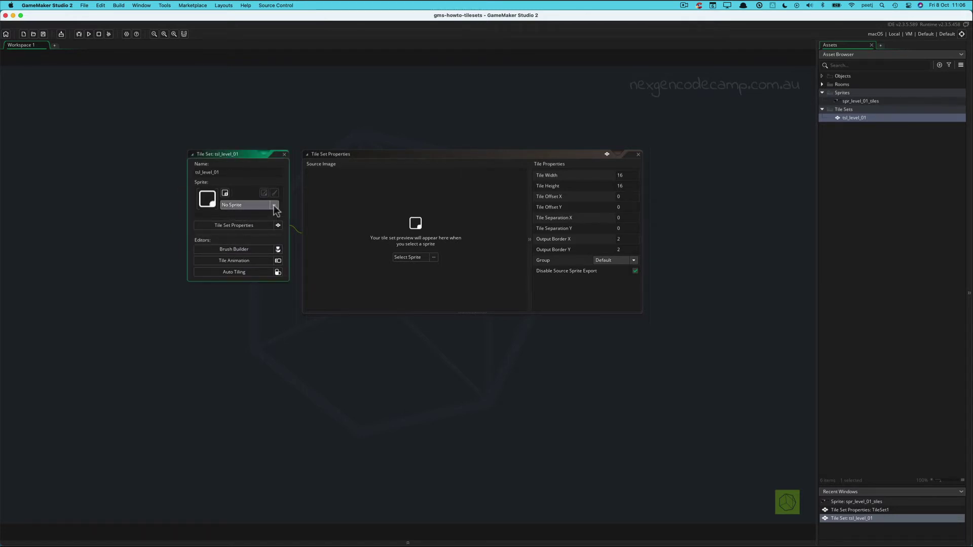
pyautogui.click(264, 244)
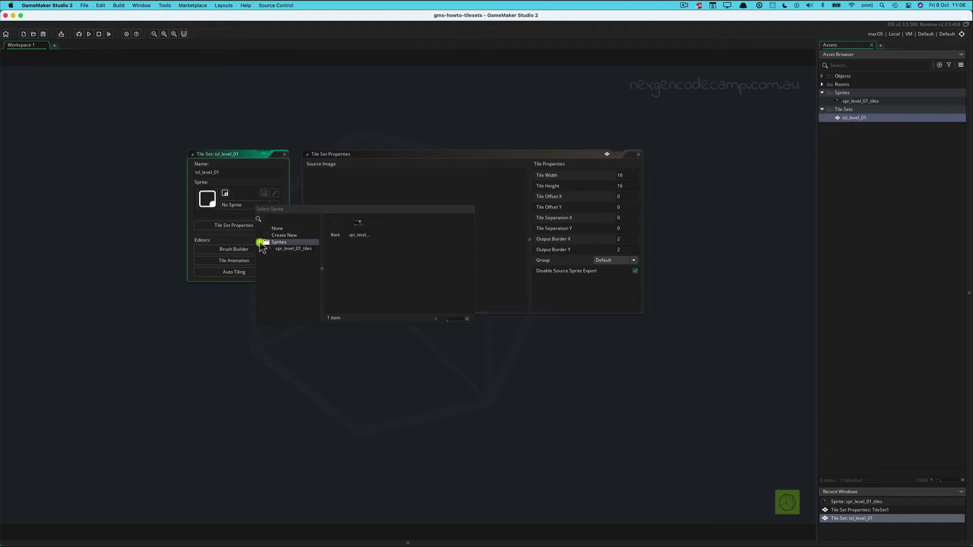
pyautogui.click(282, 248)
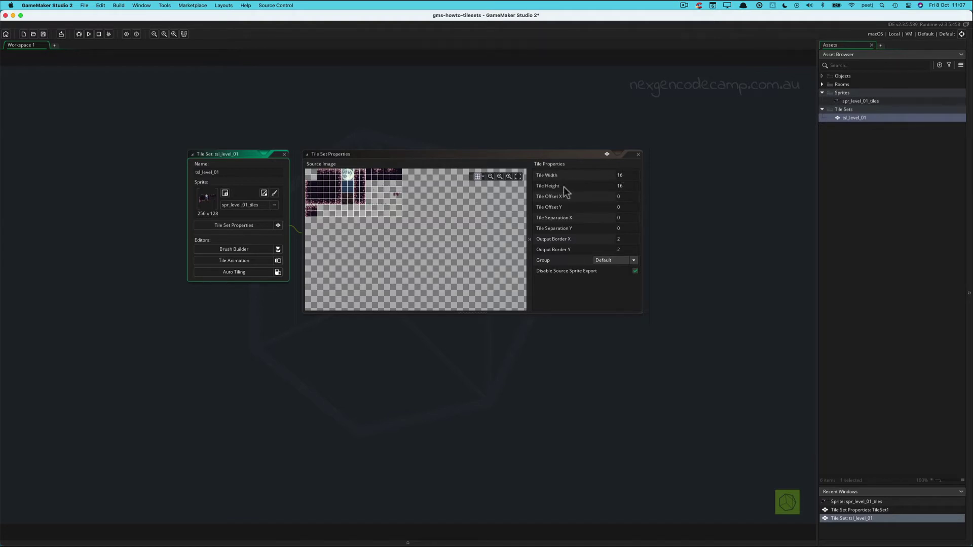
# Step: Set the tile set's tile width and tile height to 32 and close its editor
pyautogui.click(624, 175)
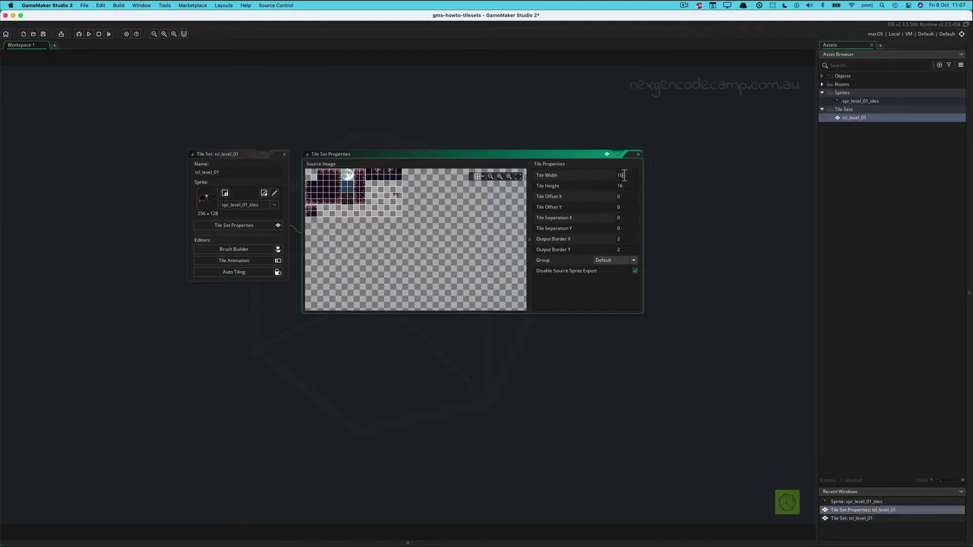
pyautogui.doubleClick(619, 175)
pyautogui.write('32')
pyautogui.click(613, 186)
pyautogui.write('32')
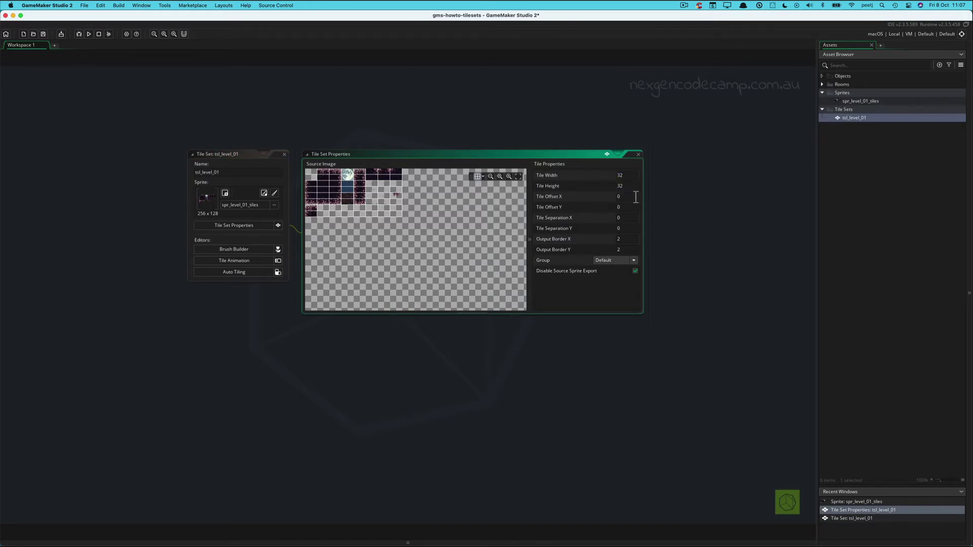
pyautogui.click(631, 218)
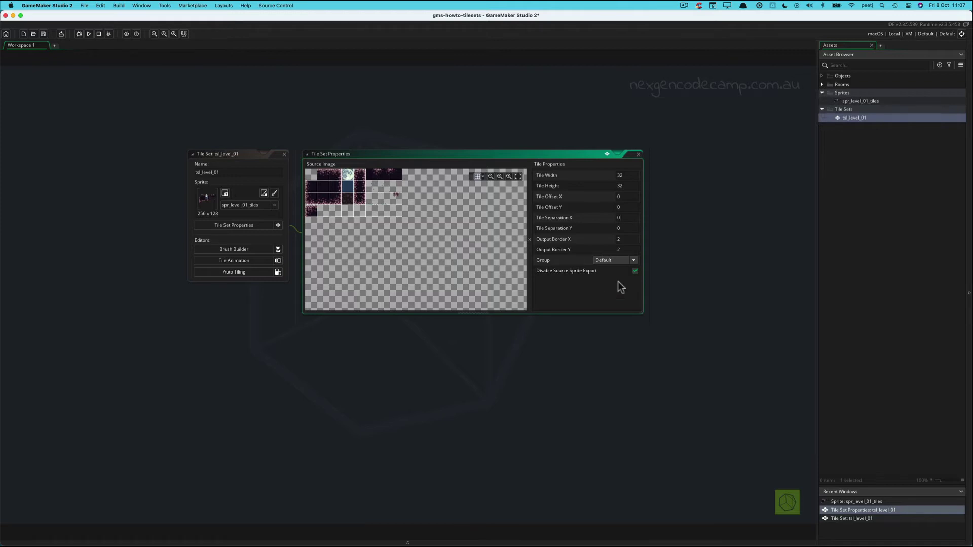
pyautogui.click(285, 154)
pyautogui.click(284, 154)
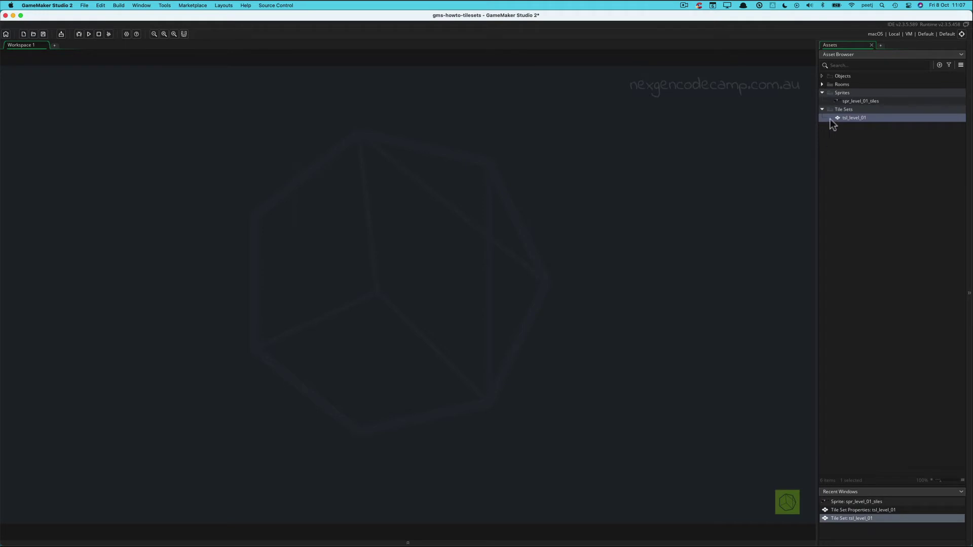
# Step: Open Room1 in the room editor and select its Background layer
pyautogui.click(822, 84)
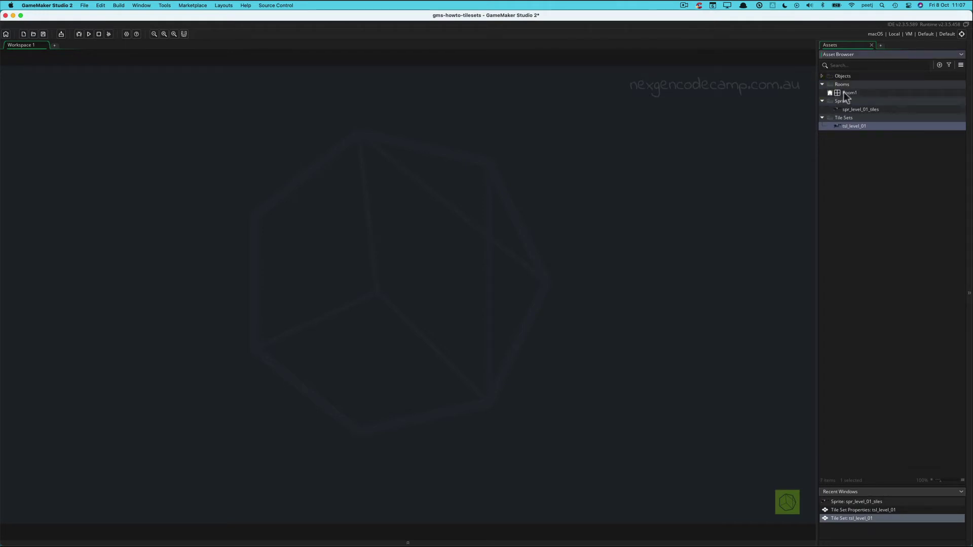
pyautogui.doubleClick(843, 93)
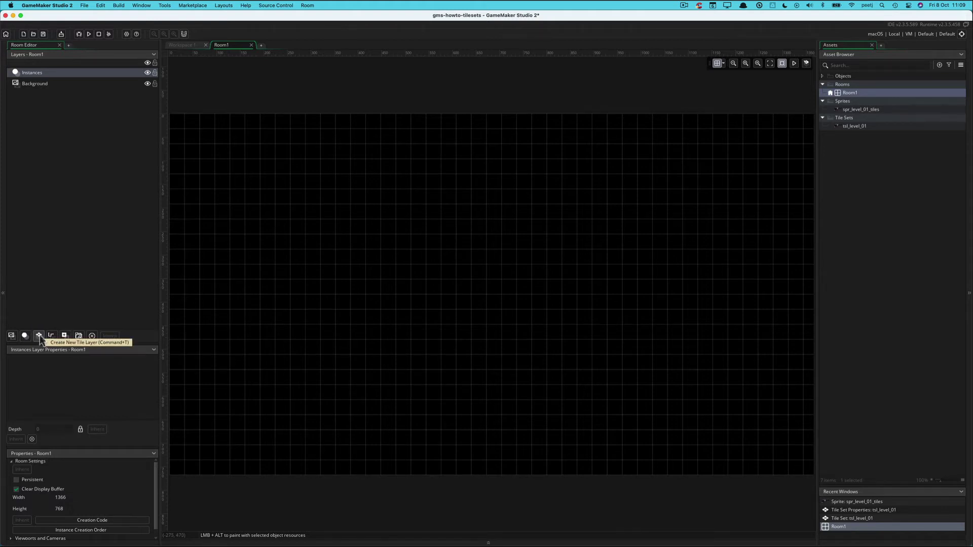
pyautogui.click(44, 83)
pyautogui.click(44, 72)
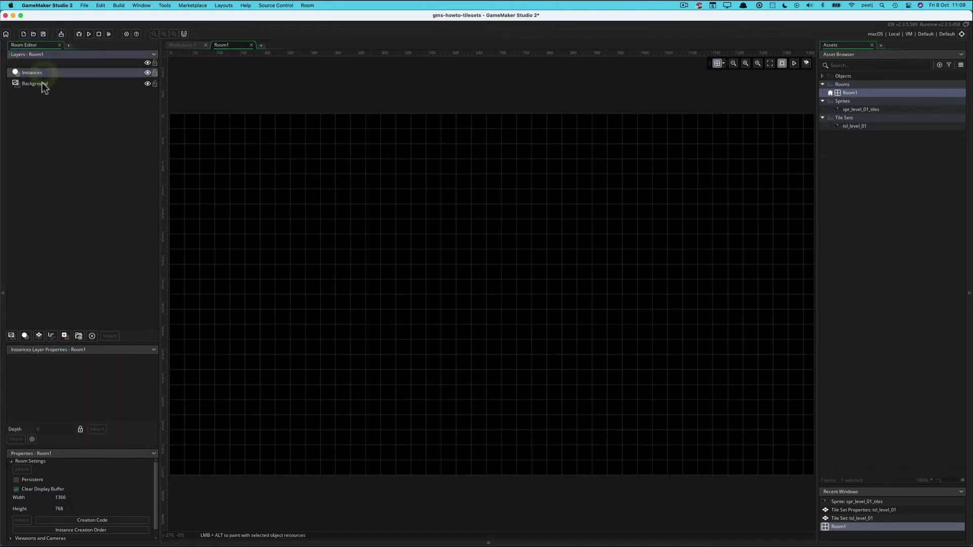
pyautogui.click(42, 82)
pyautogui.click(42, 73)
pyautogui.click(40, 84)
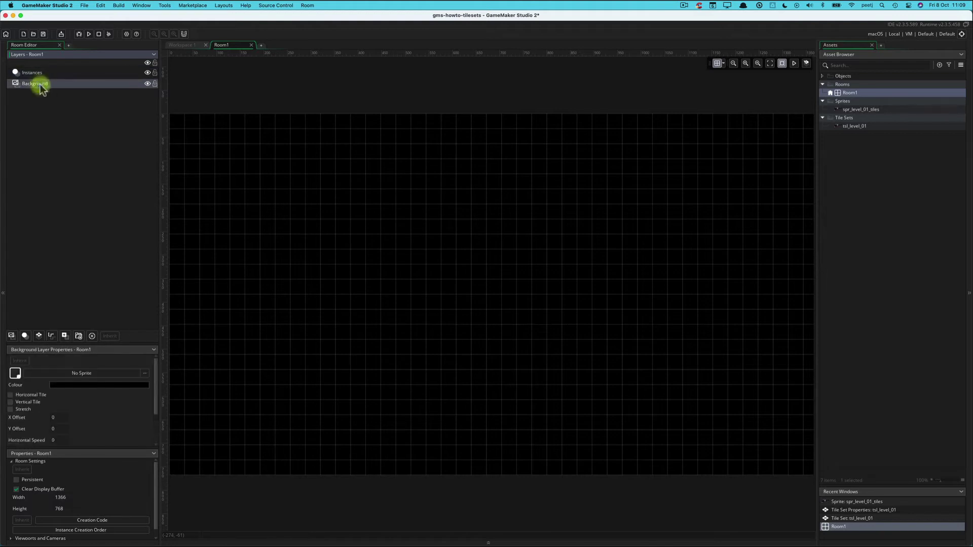
pyautogui.click(38, 72)
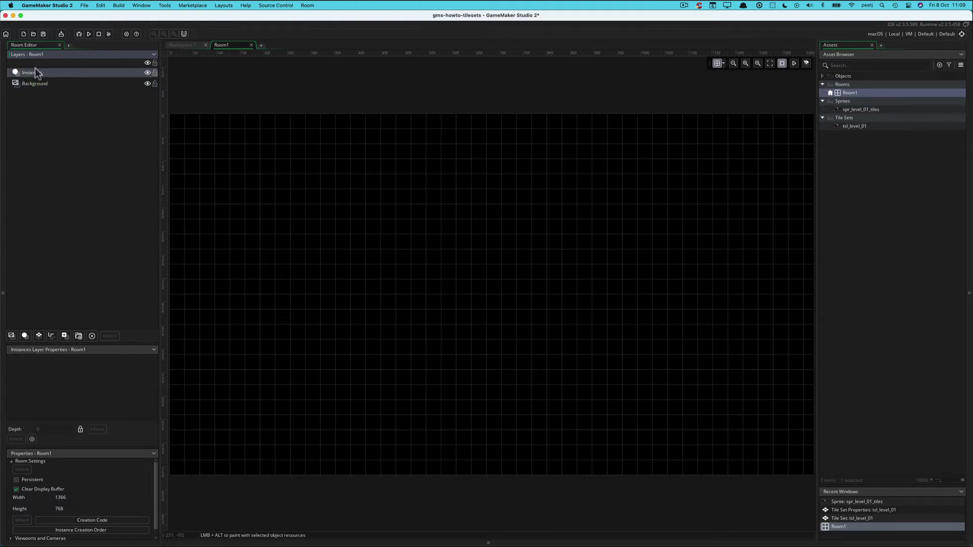
pyautogui.click(40, 84)
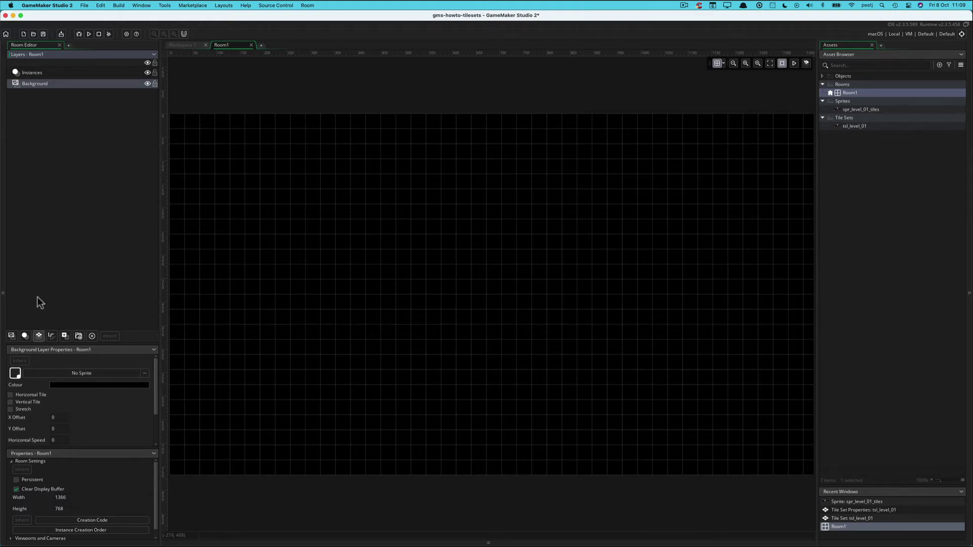
# Step: Add a tile layer directly above the Background layer and rename it Level_01
pyautogui.click(38, 335)
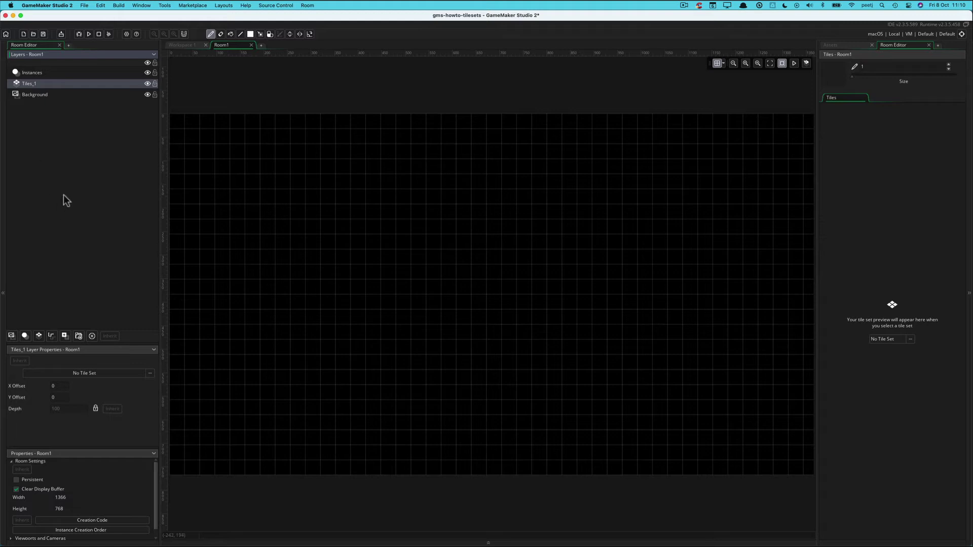
pyautogui.rightClick(36, 84)
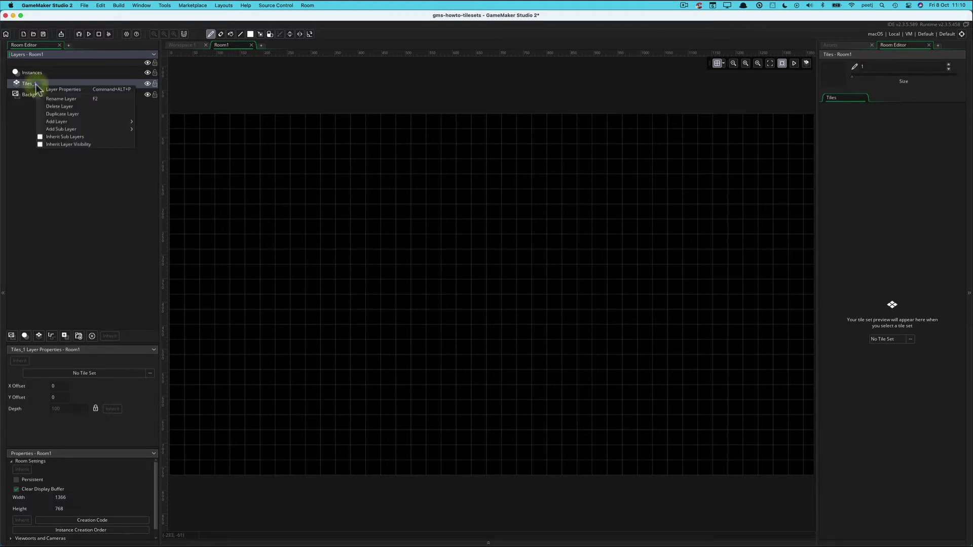
pyautogui.click(60, 100)
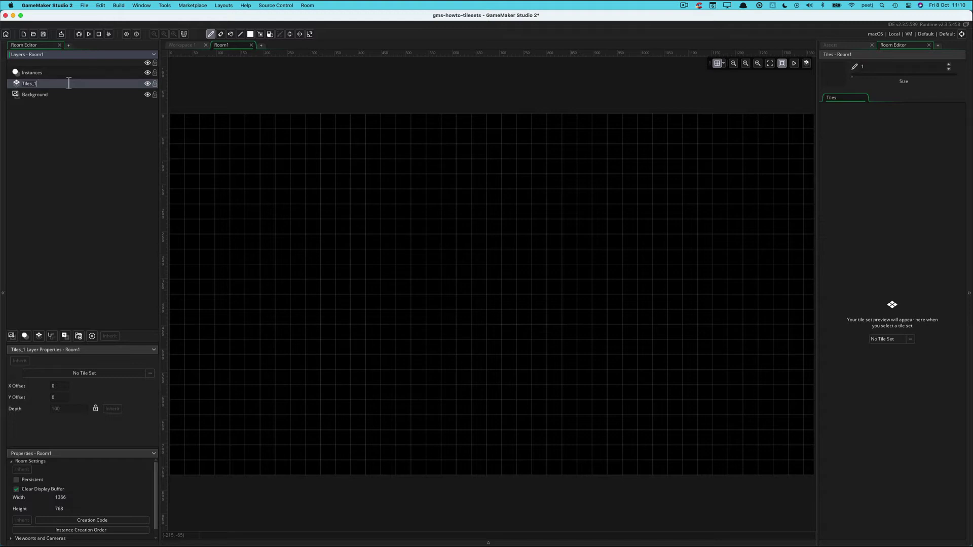
pyautogui.write('Level_01')
pyautogui.press('Return')
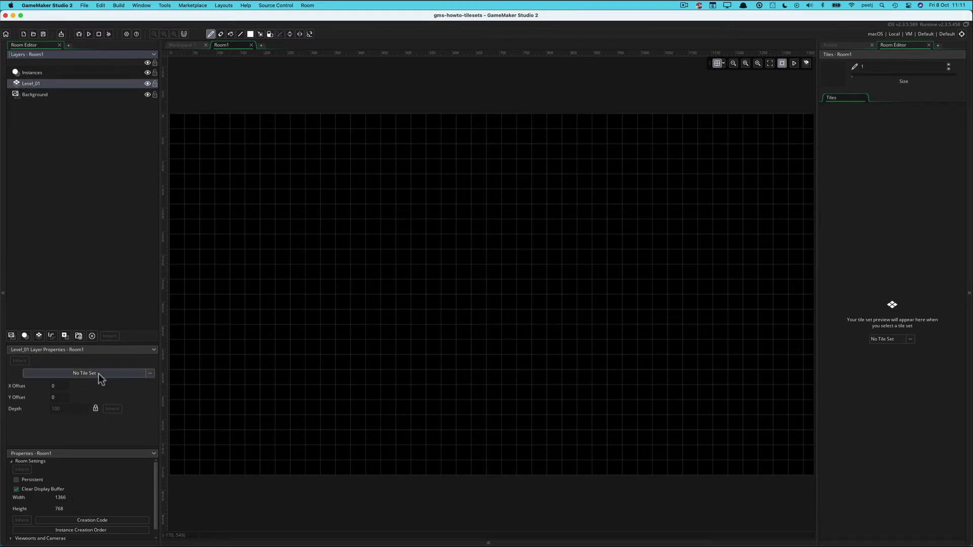
# Step: Assign the tile set tsl_level_01 to the Level_01 layer
pyautogui.click(151, 375)
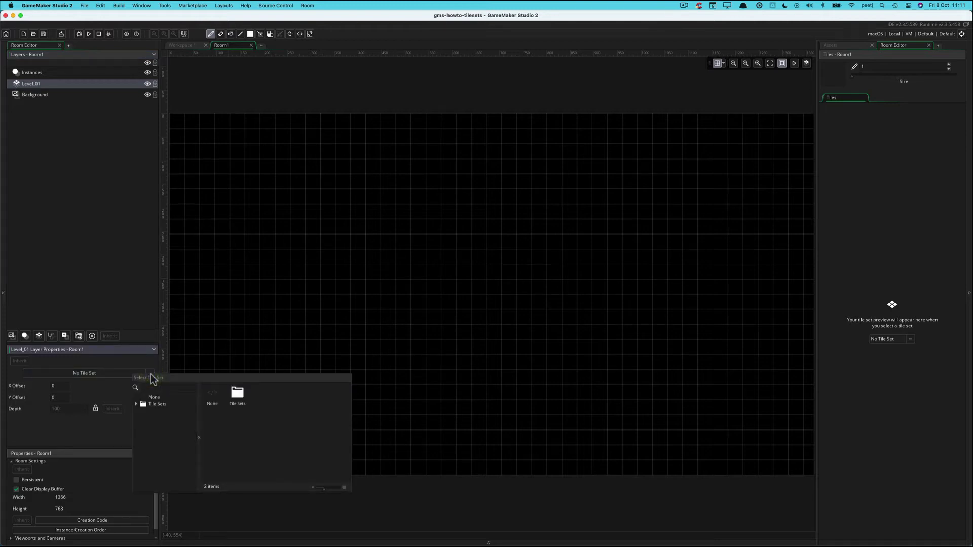
pyautogui.click(138, 405)
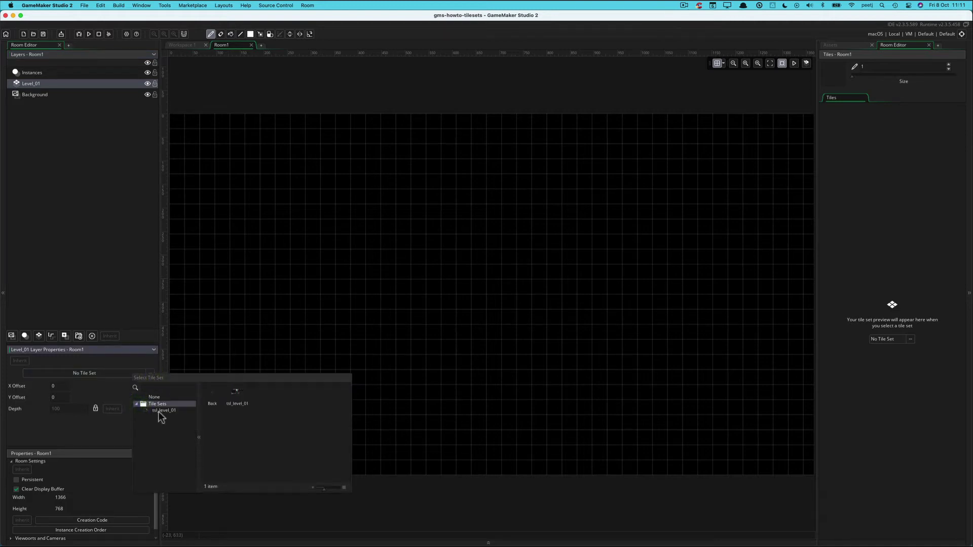
pyautogui.doubleClick(162, 410)
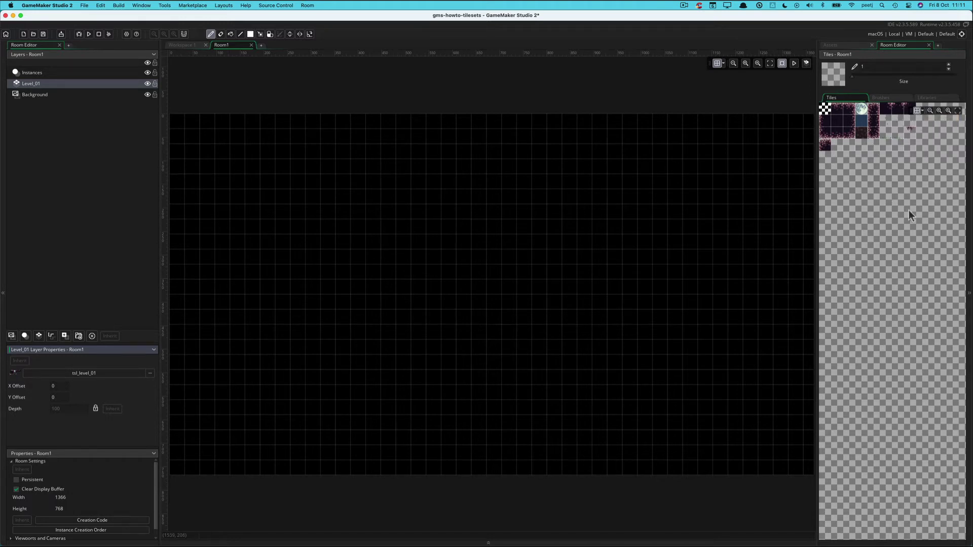
# Step: Increase the room grid's alpha slightly and pick the lone tile in the tile set's last row as the brush
pyautogui.click(957, 110)
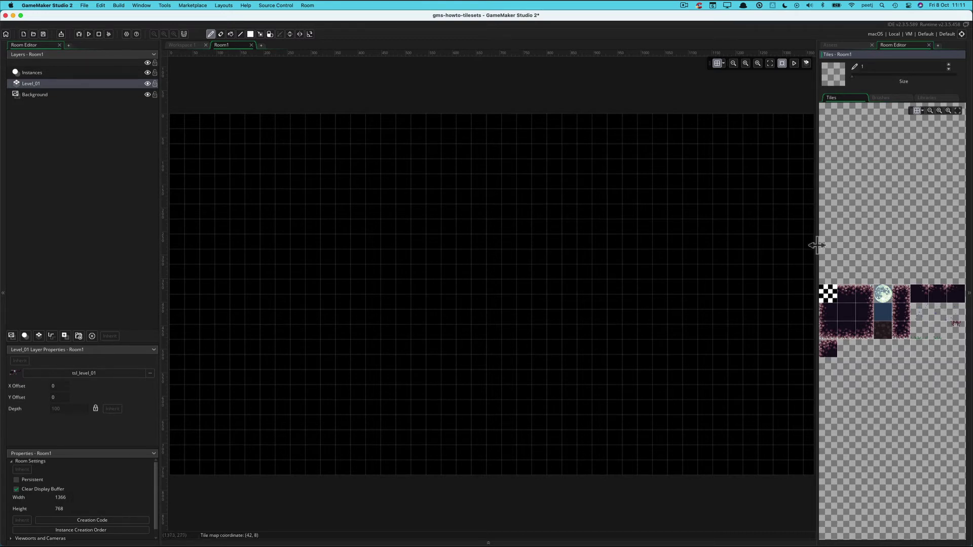
pyautogui.click(929, 111)
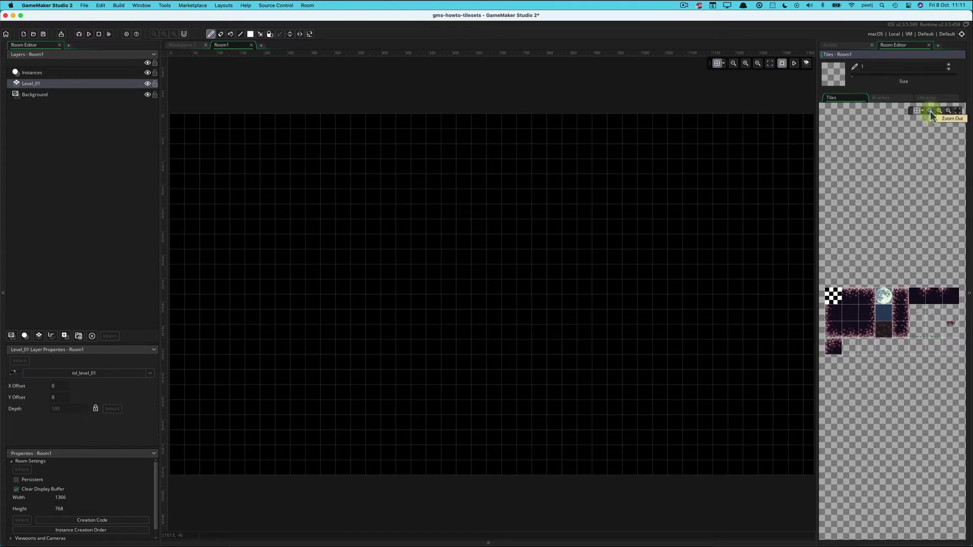
pyautogui.click(929, 111)
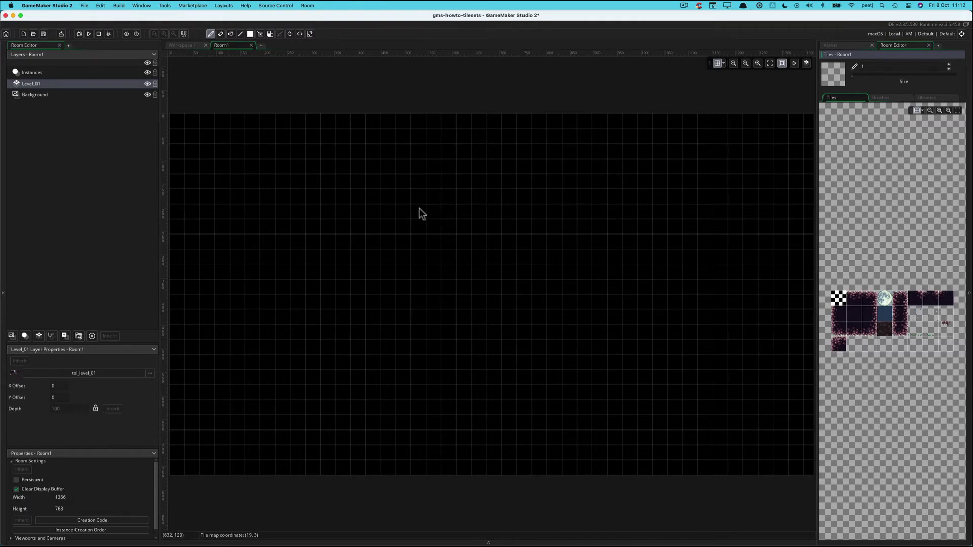
pyautogui.click(719, 64)
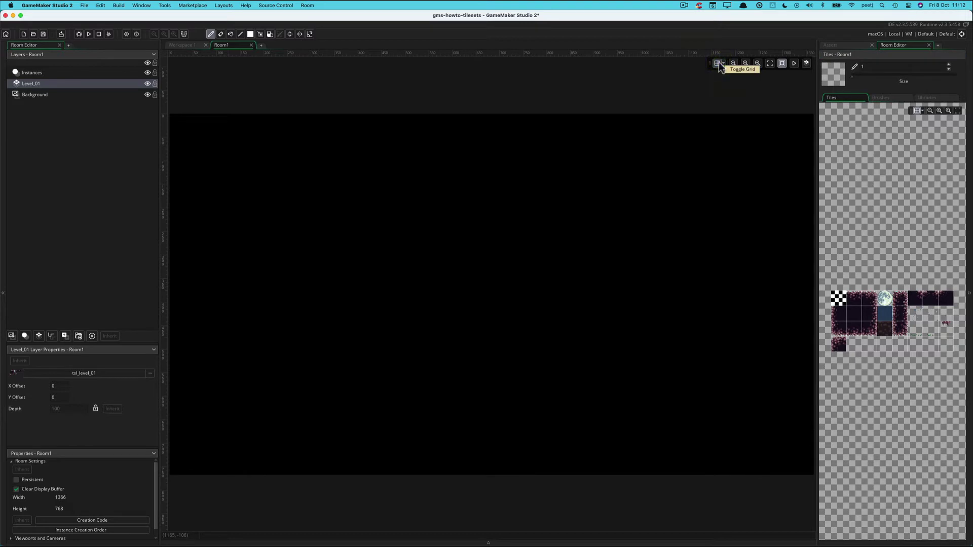
pyautogui.click(719, 64)
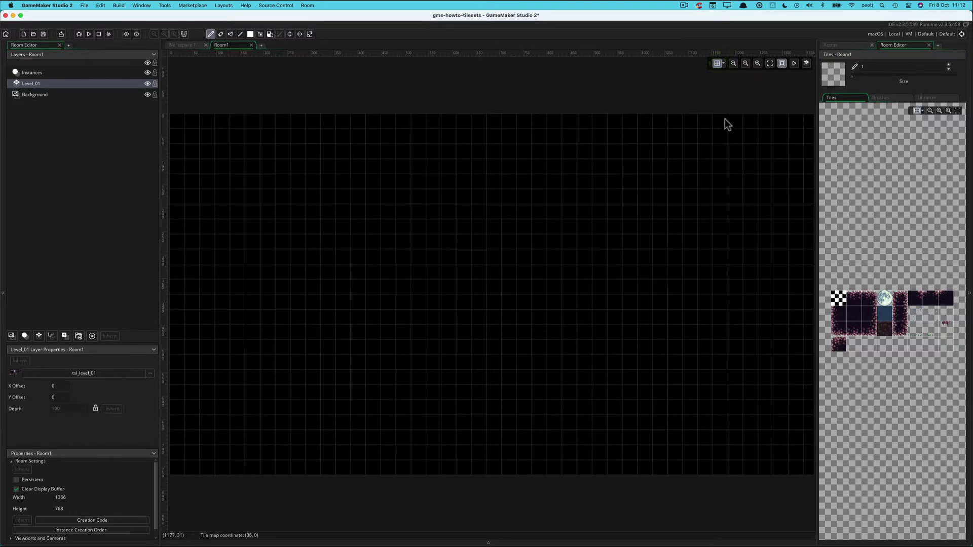
pyautogui.click(724, 64)
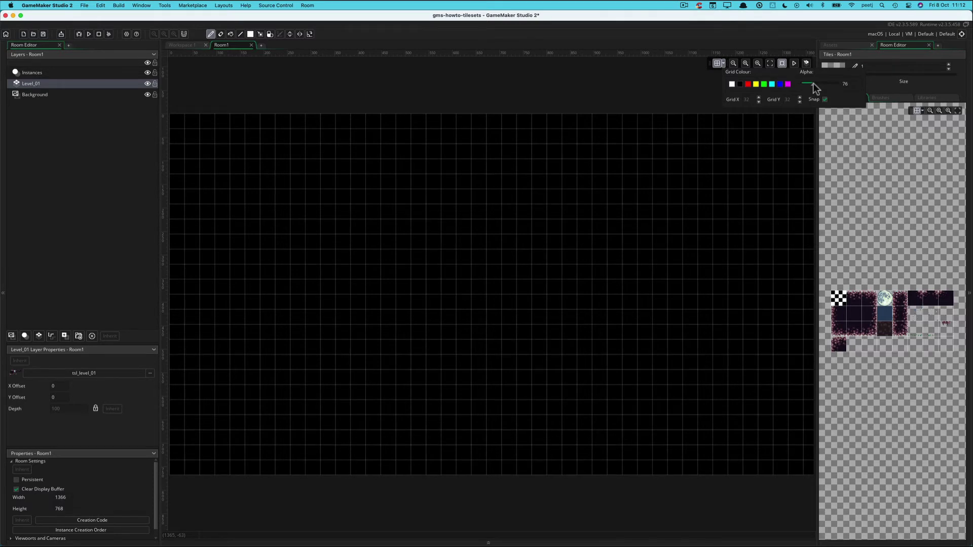
pyautogui.moveTo(813, 83); pyautogui.dragTo(814, 83)
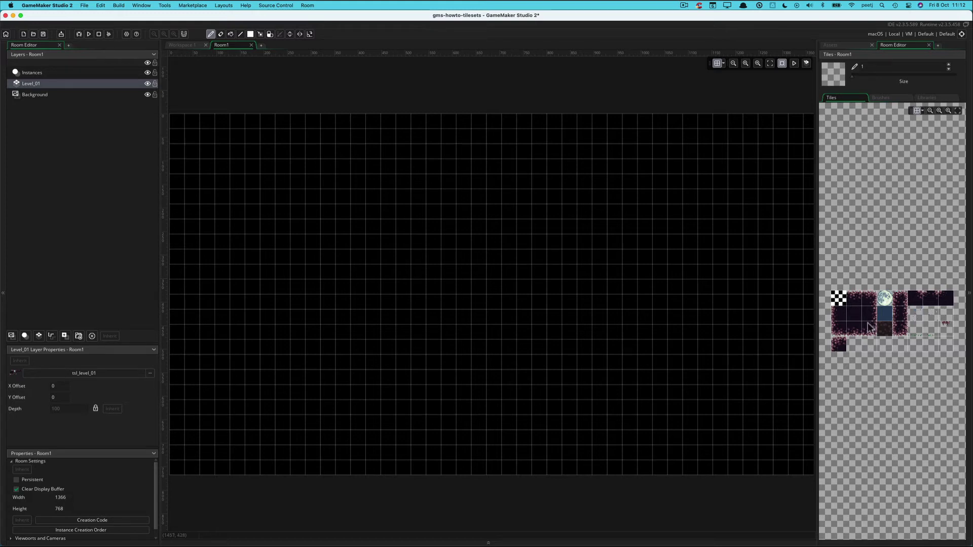
pyautogui.click(836, 346)
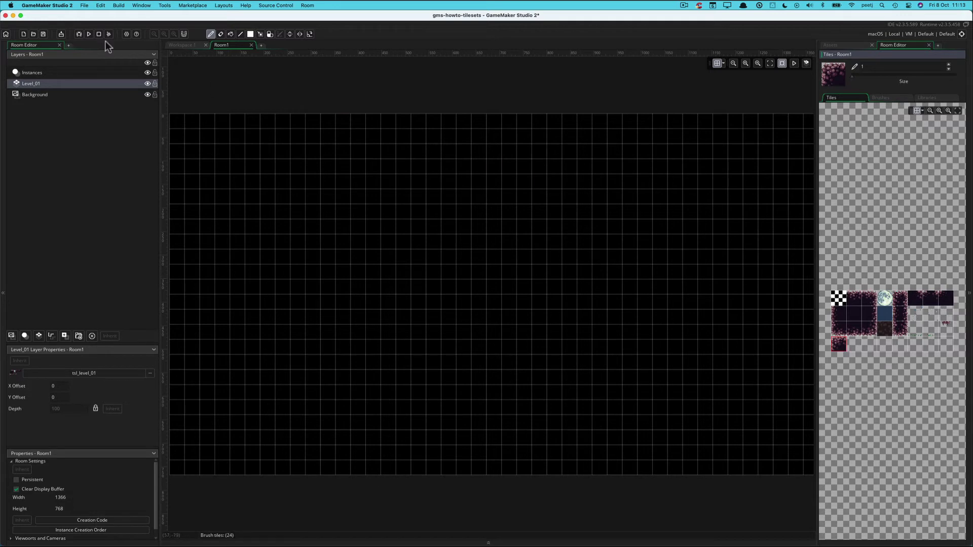
# Step: Review the Sprite Editor preferences, checking the default sprite size and default origin options, and leave them without making changes
pyautogui.click(32, 5)
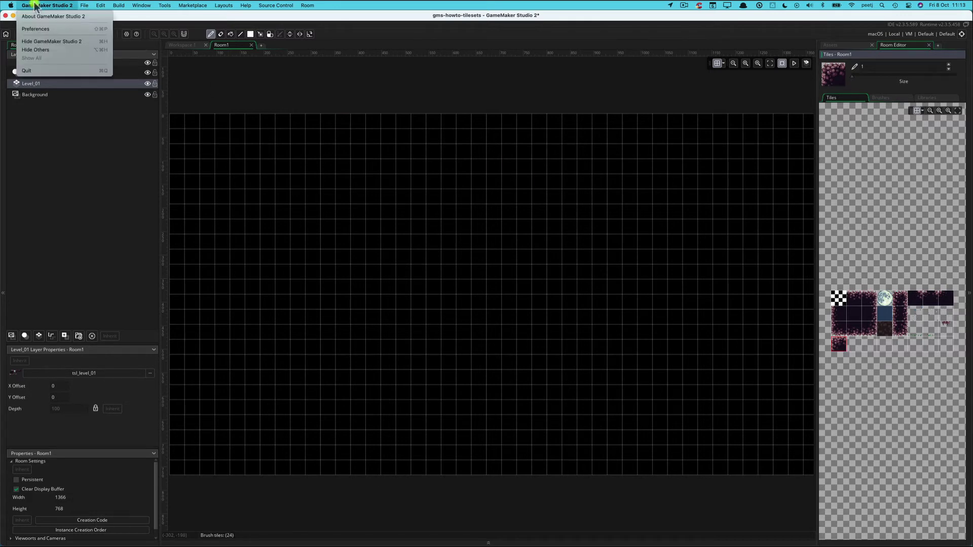
pyautogui.click(33, 29)
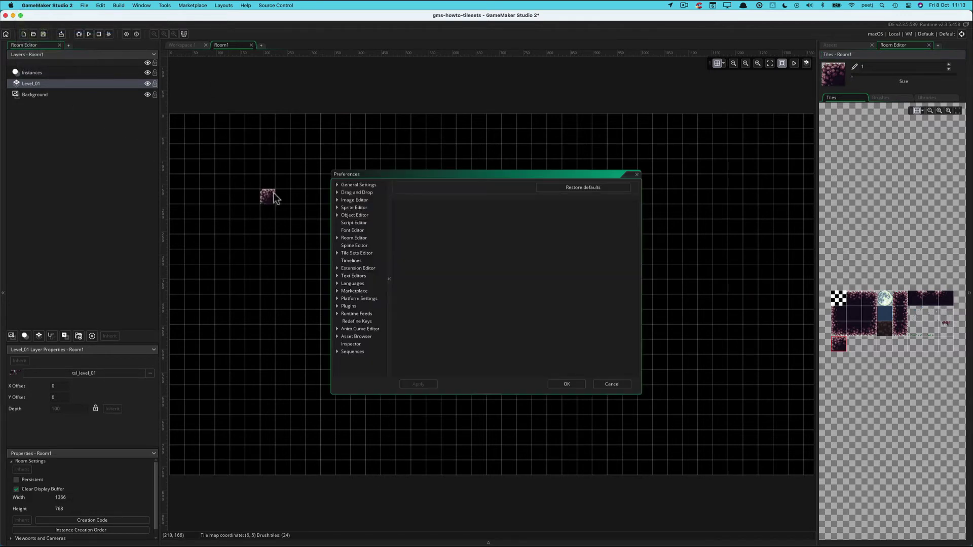
pyautogui.click(349, 208)
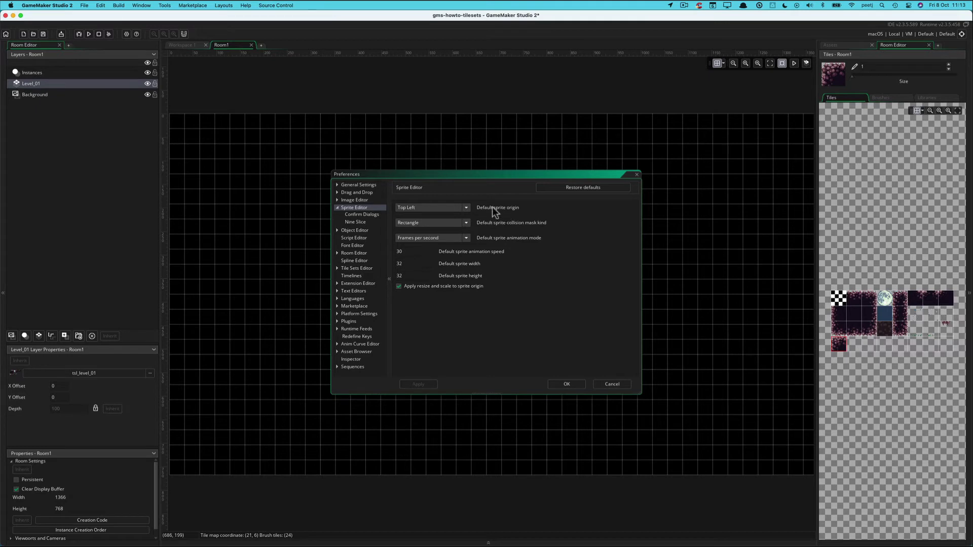
pyautogui.click(406, 264)
pyautogui.click(407, 264)
pyautogui.click(466, 209)
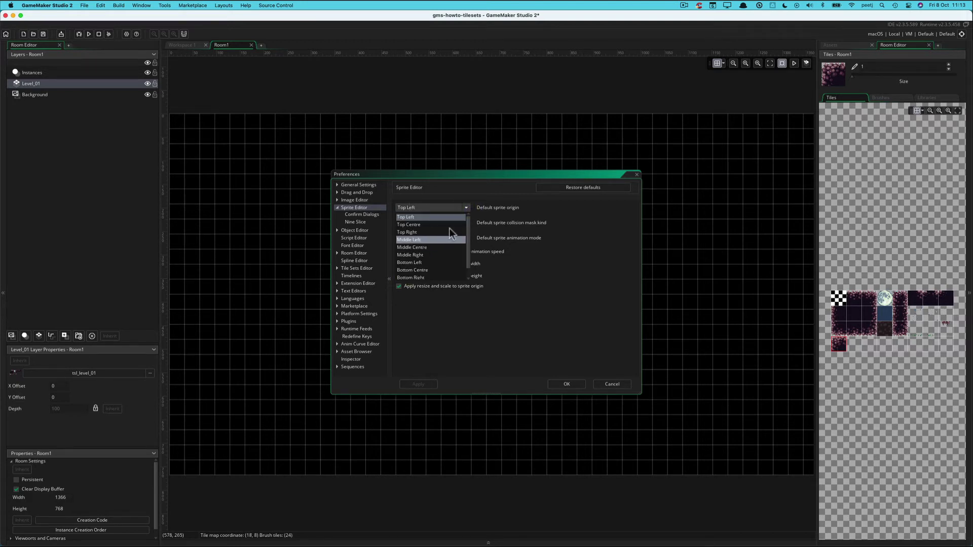
pyautogui.click(467, 208)
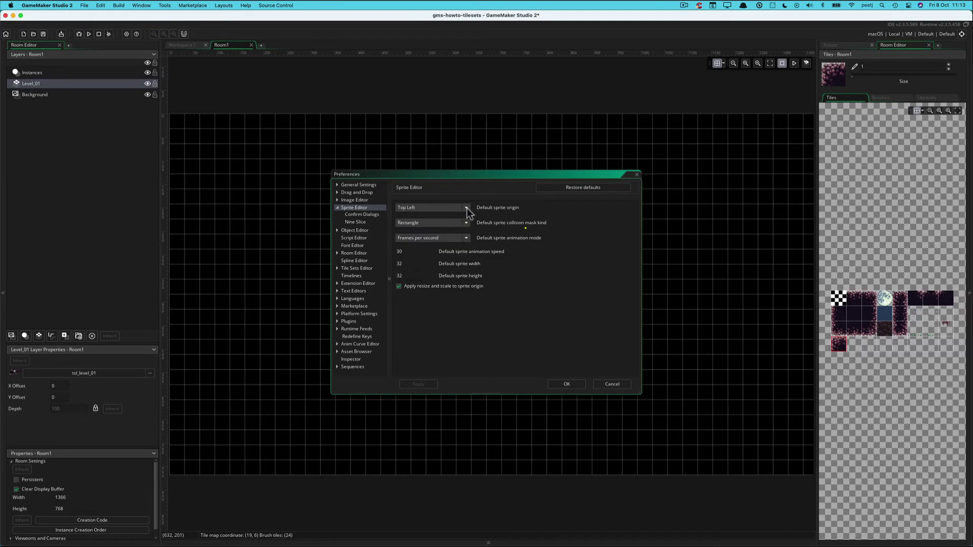
pyautogui.click(626, 384)
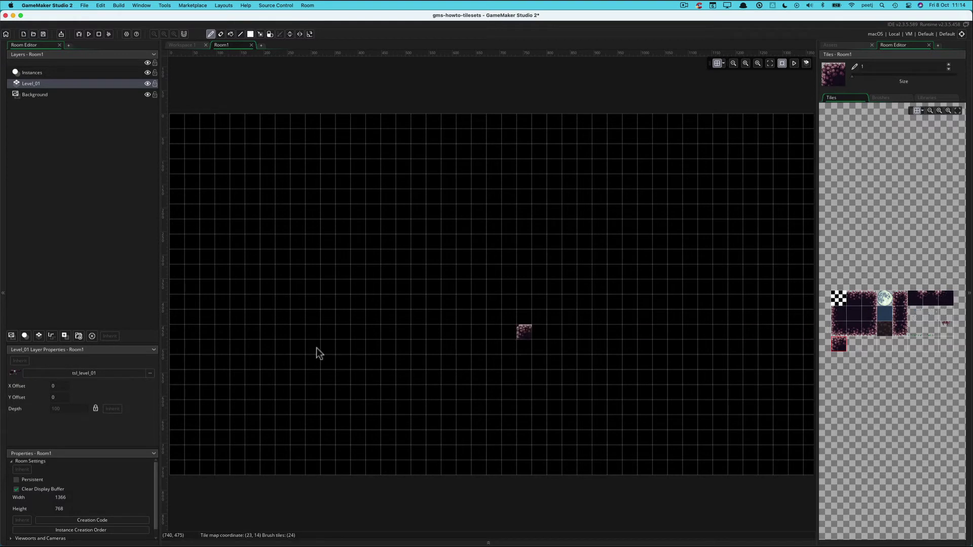
# Step: Select the Background layer and check which sprites can be assigned to it, without choosing one
pyautogui.click(35, 94)
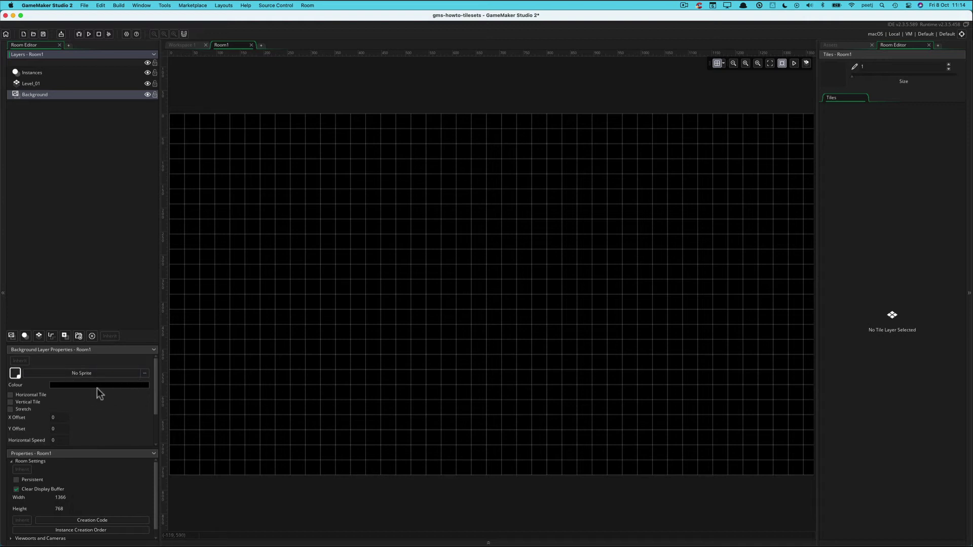
pyautogui.click(145, 374)
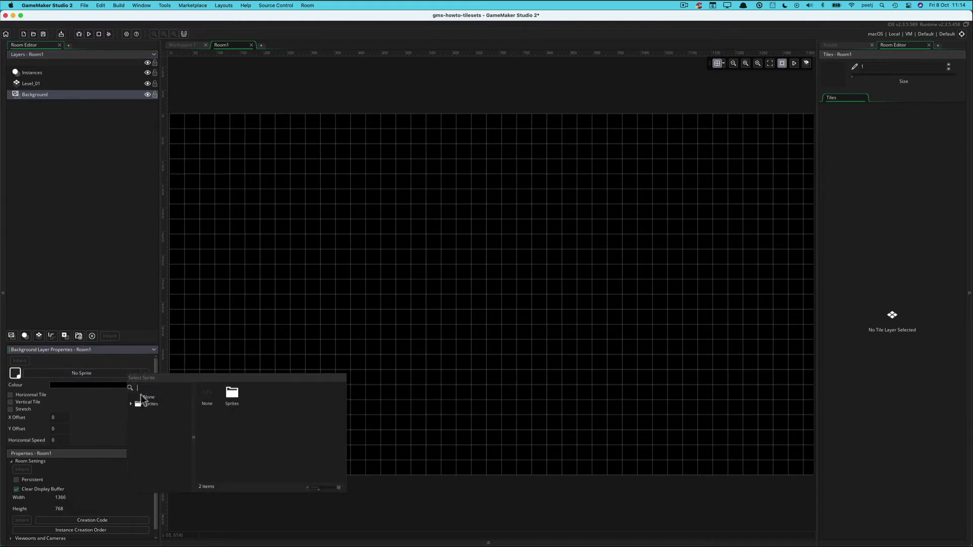
pyautogui.click(146, 373)
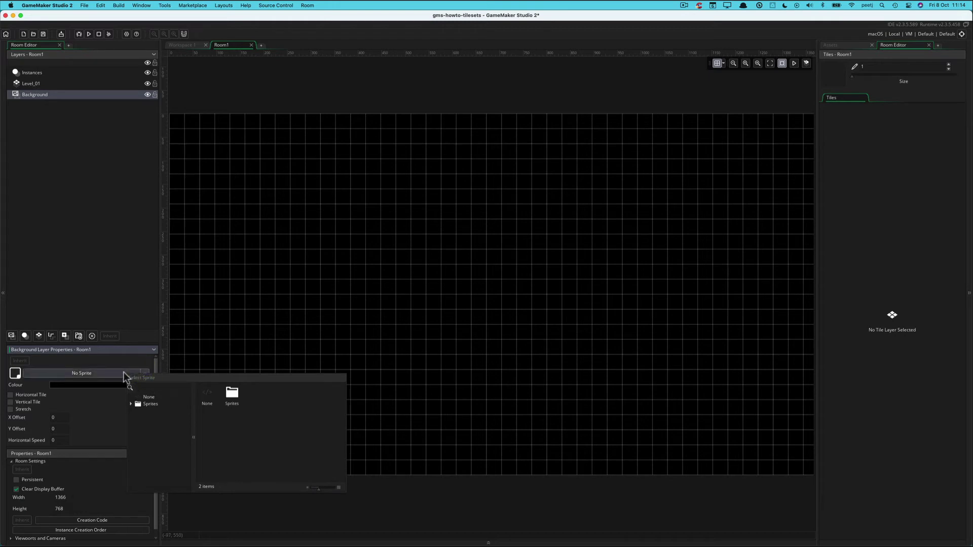
pyautogui.click(133, 360)
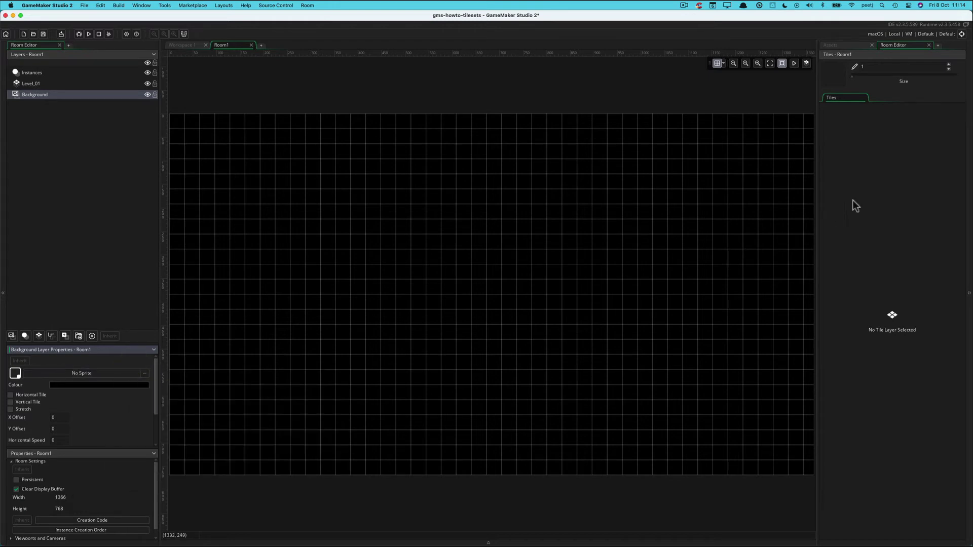
# Step: Create a new sprite in the Sprites group of the asset browser and name it spr_bg
pyautogui.click(850, 45)
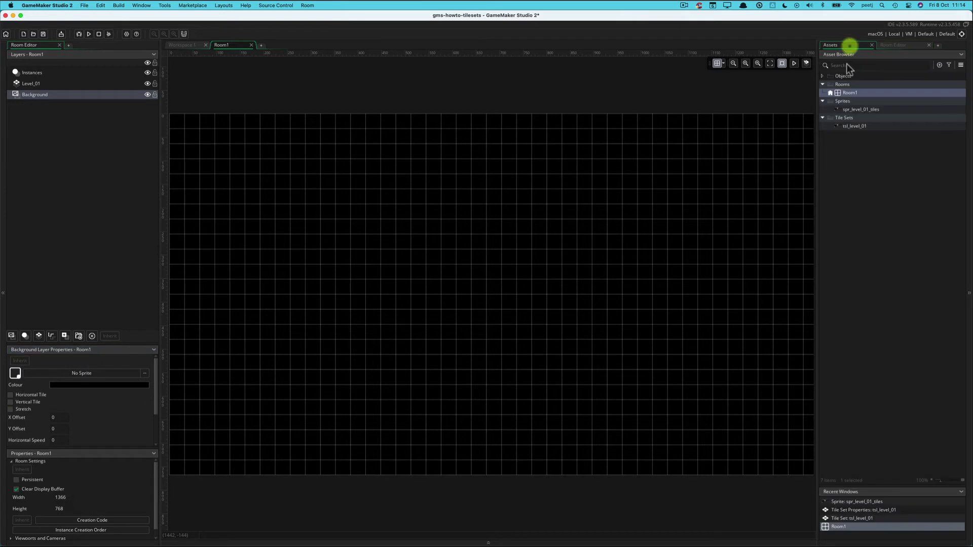
pyautogui.rightClick(849, 101)
pyautogui.moveTo(868, 107)
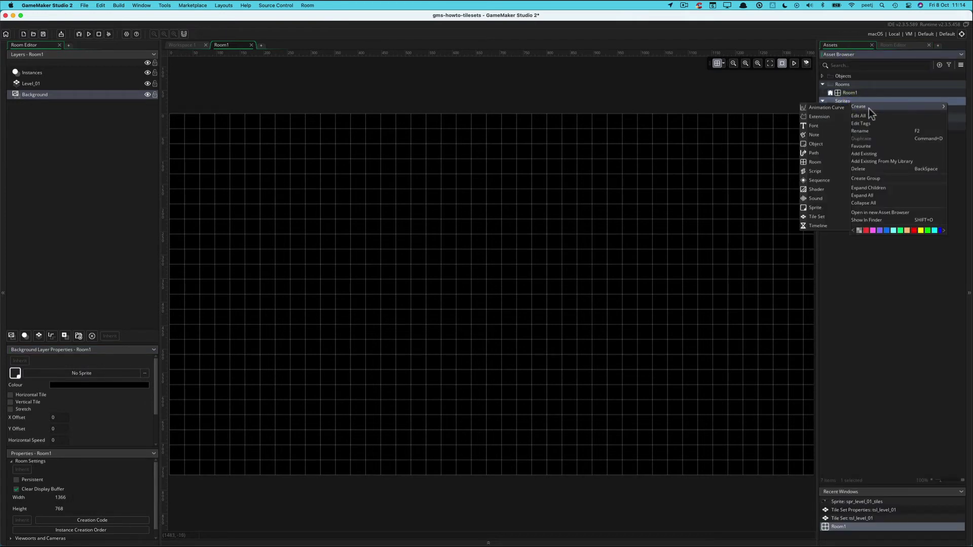
pyautogui.click(825, 208)
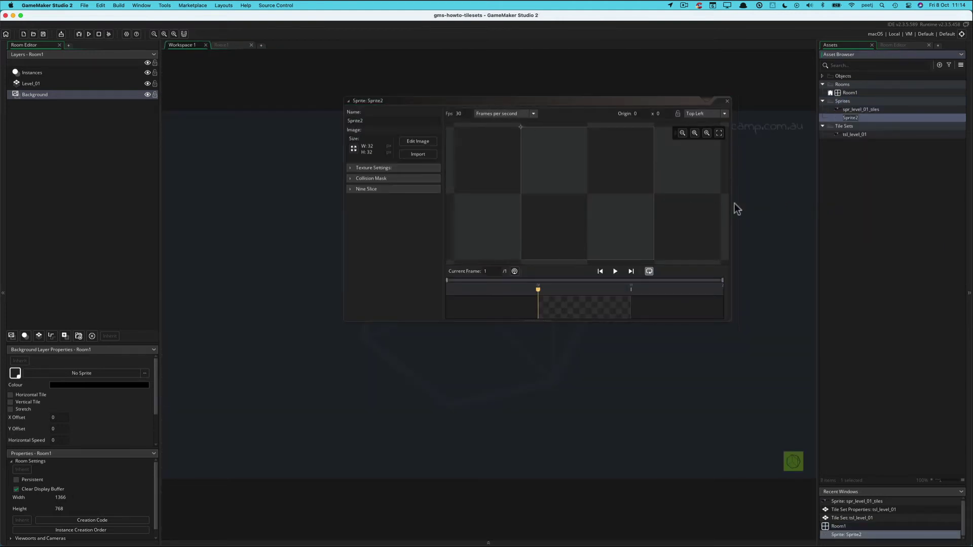
pyautogui.write('spr_bg')
pyautogui.press('Return')
# Step: Import bg.png from the Downloads folder as the image of the spr_bg sprite
pyautogui.click(430, 153)
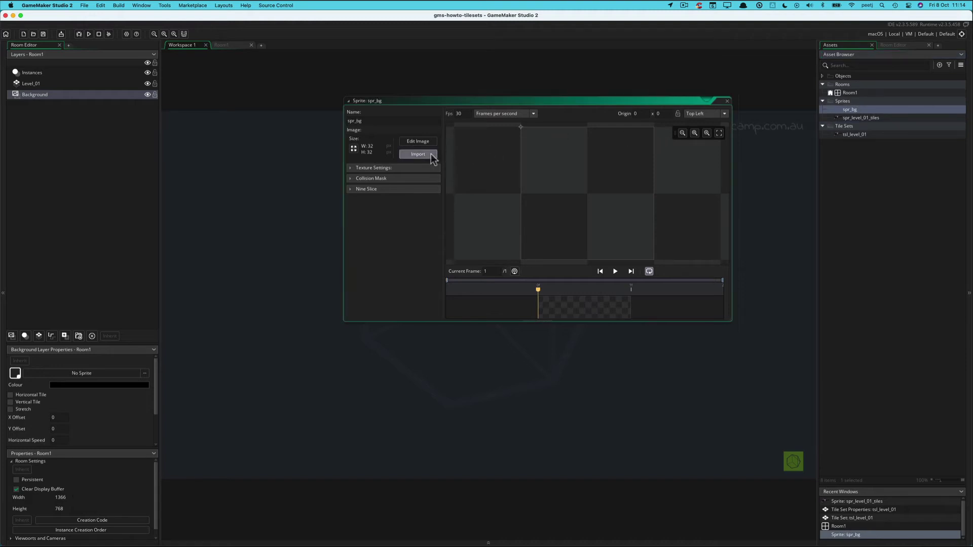
pyautogui.click(432, 143)
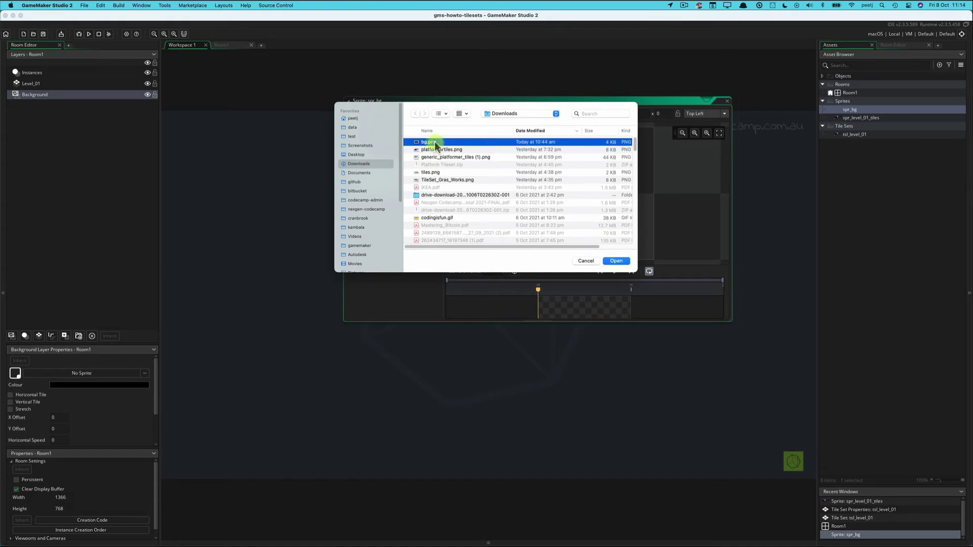
pyautogui.click(615, 261)
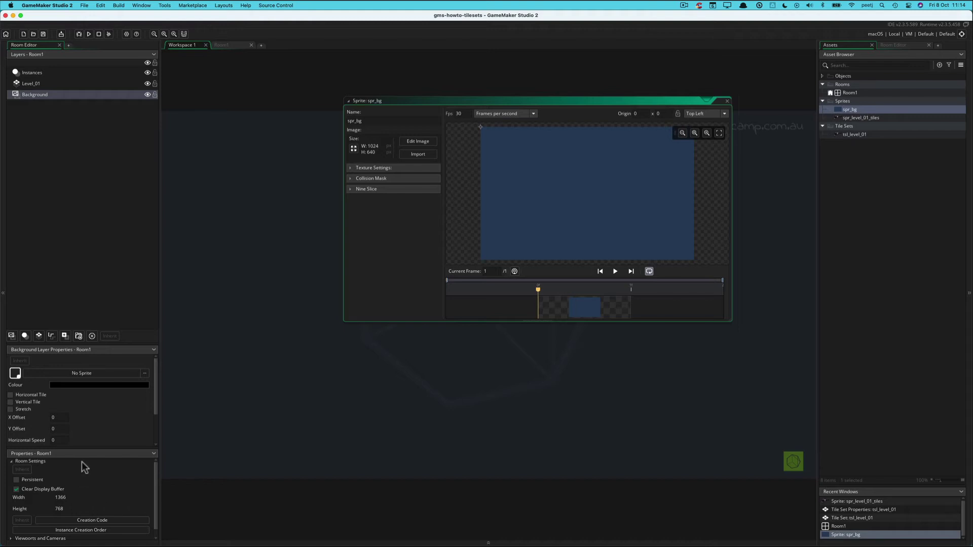
# Step: Set the width of Room1 to 1024 and fit the whole room in view
pyautogui.click(77, 501)
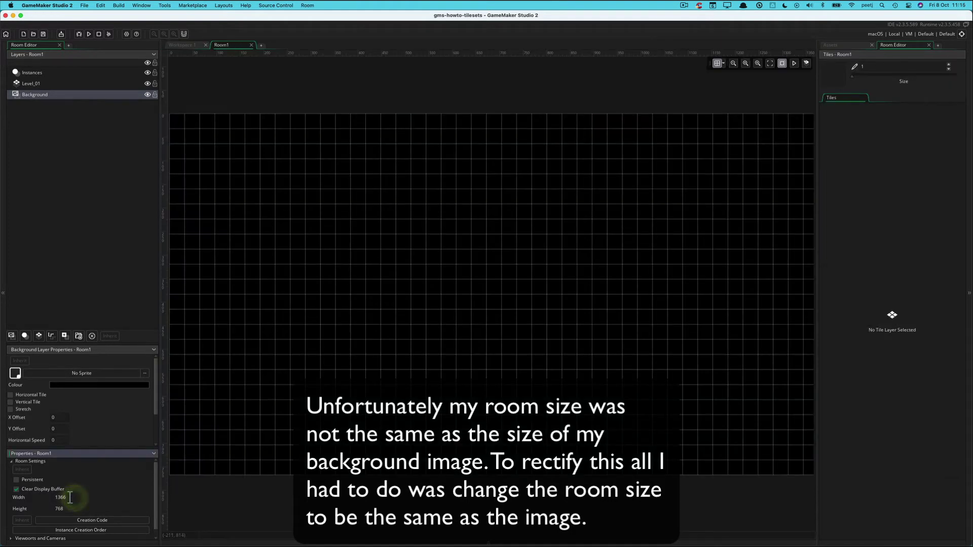
pyautogui.click(65, 498)
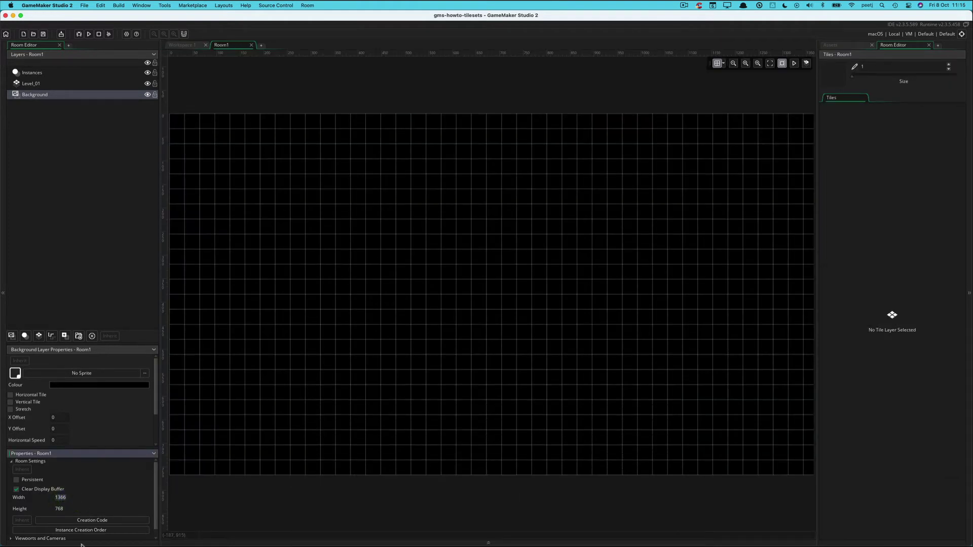
pyautogui.write('1024')
pyautogui.press('Return')
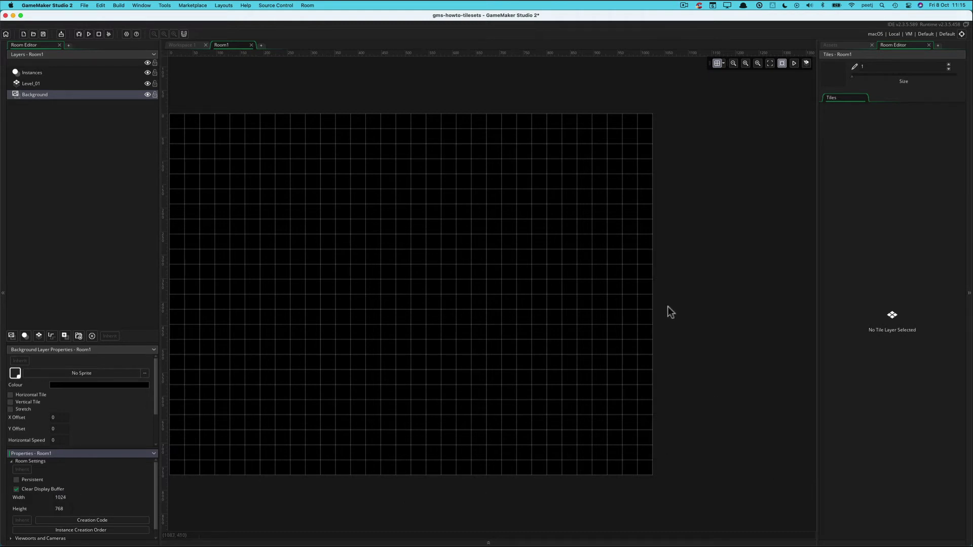
pyautogui.click(770, 64)
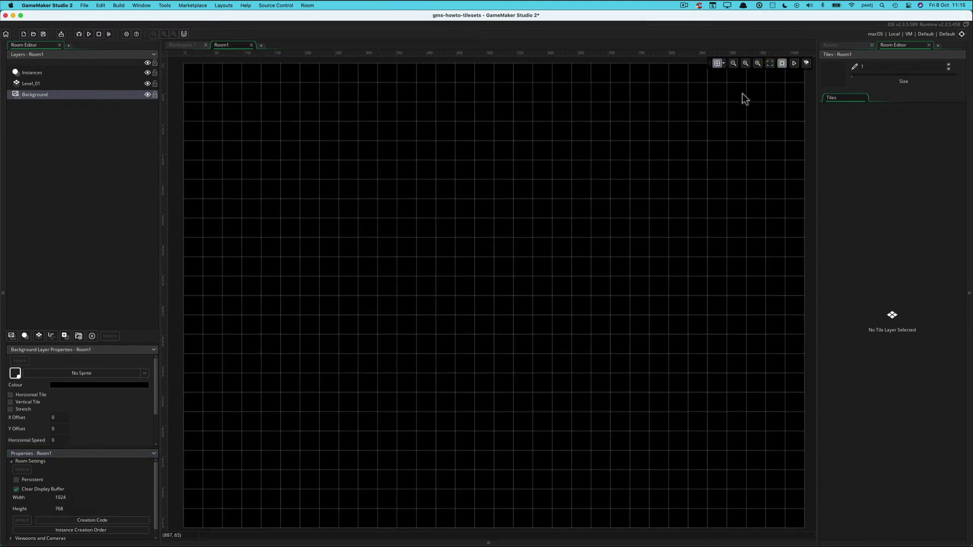
pyautogui.click(735, 64)
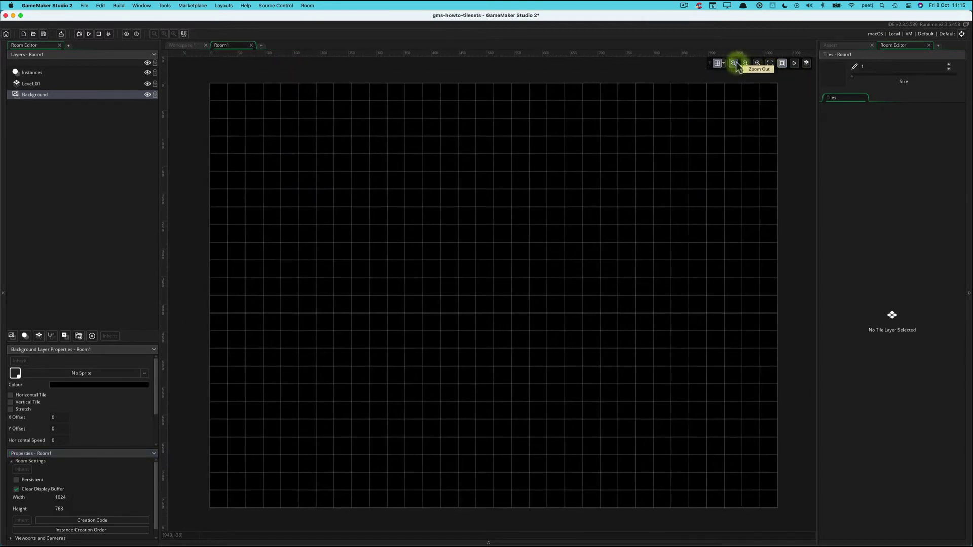
pyautogui.click(735, 63)
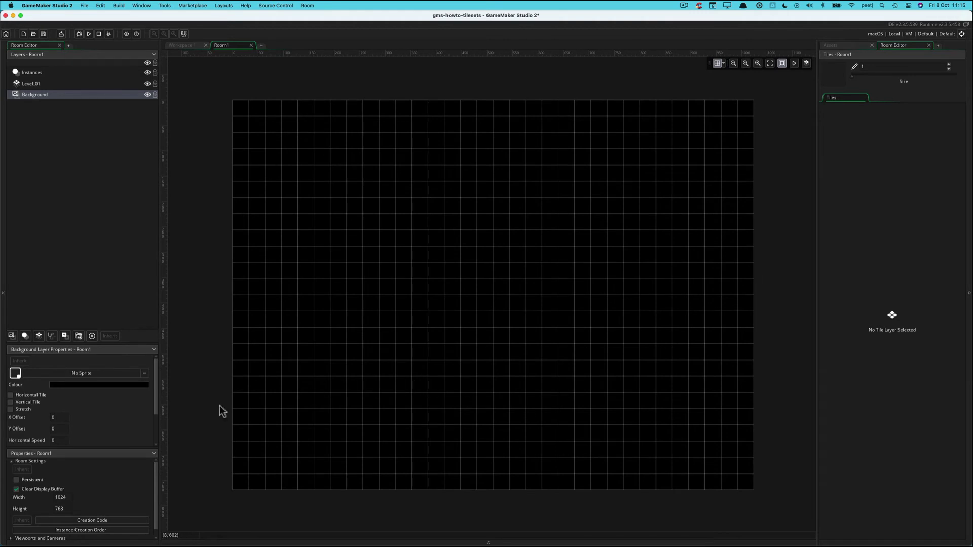
# Step: Assign the spr_bg sprite to the Background layer of Room1
pyautogui.click(144, 373)
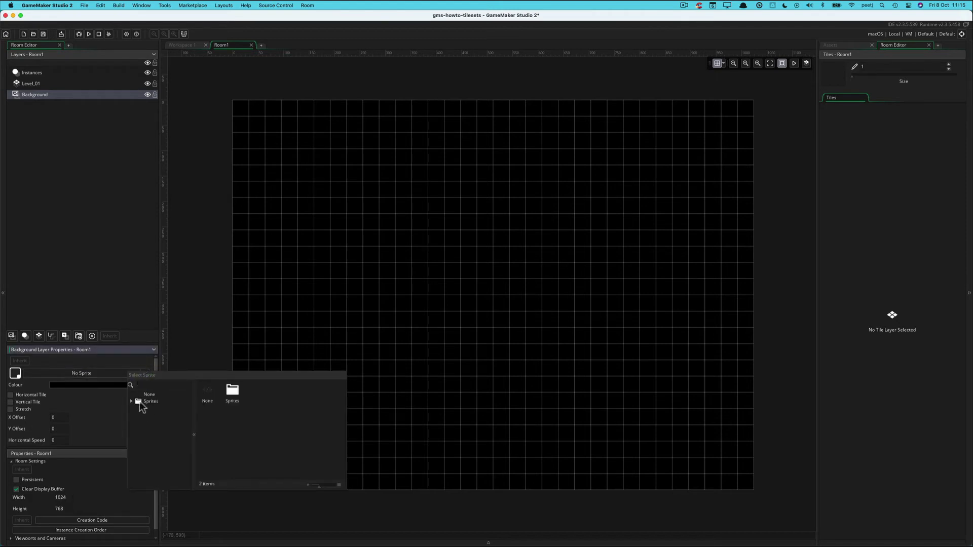
pyautogui.click(131, 401)
pyautogui.doubleClick(147, 406)
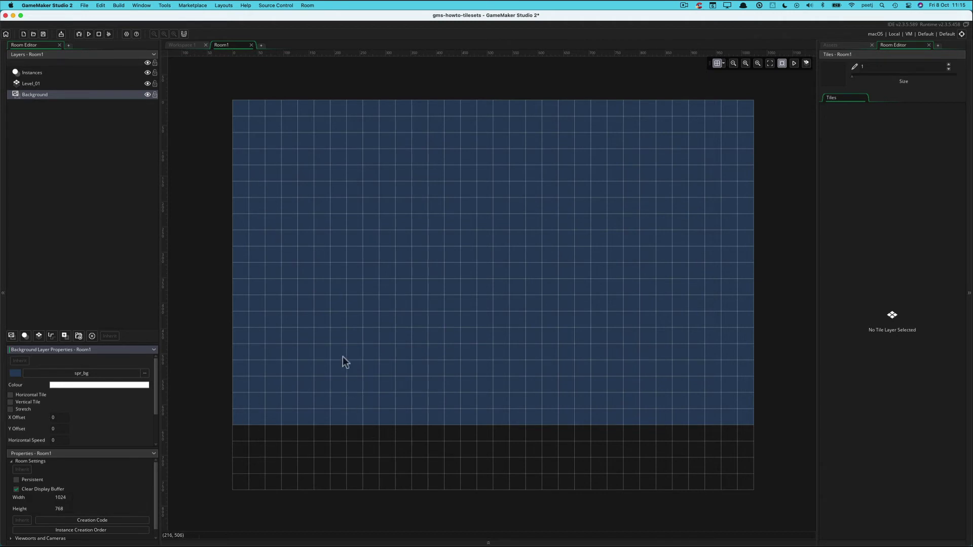
# Step: Set the height of Room1 to 720
pyautogui.click(64, 508)
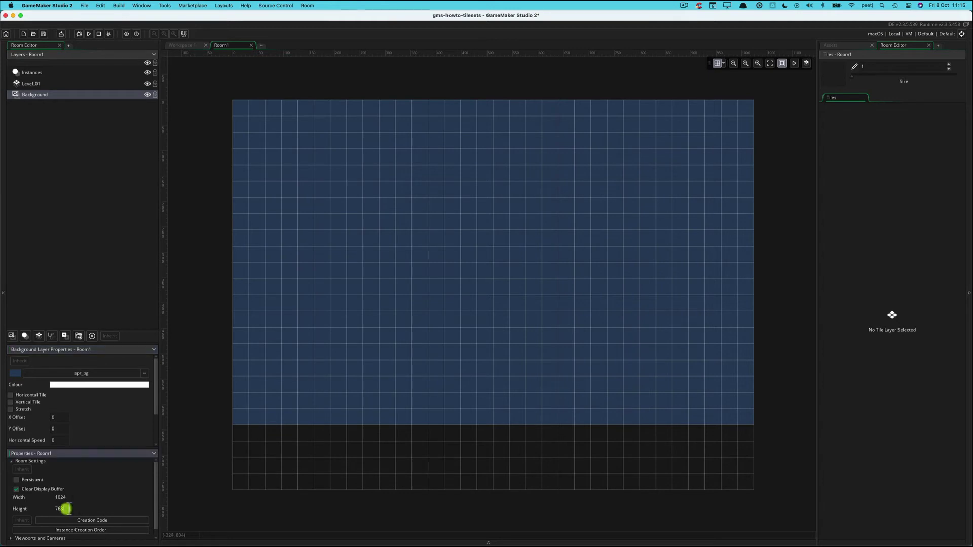
pyautogui.press('BackSpace')
pyautogui.press('BackSpace')
pyautogui.write('20')
pyautogui.press('Return')
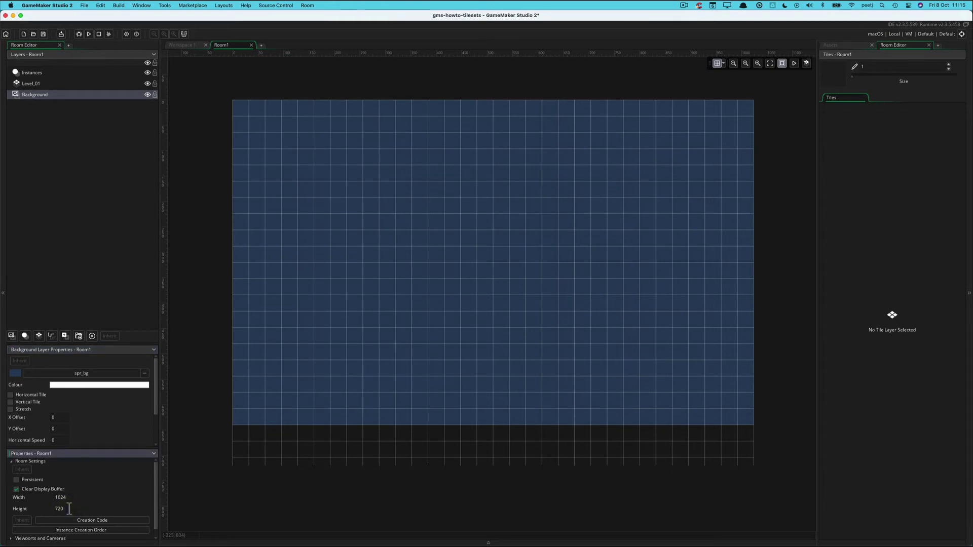
# Step: Switch to Finder, check the image dimensions of bg.png in the Downloads folder, and return to GameMaker
pyautogui.press('super+Tab')
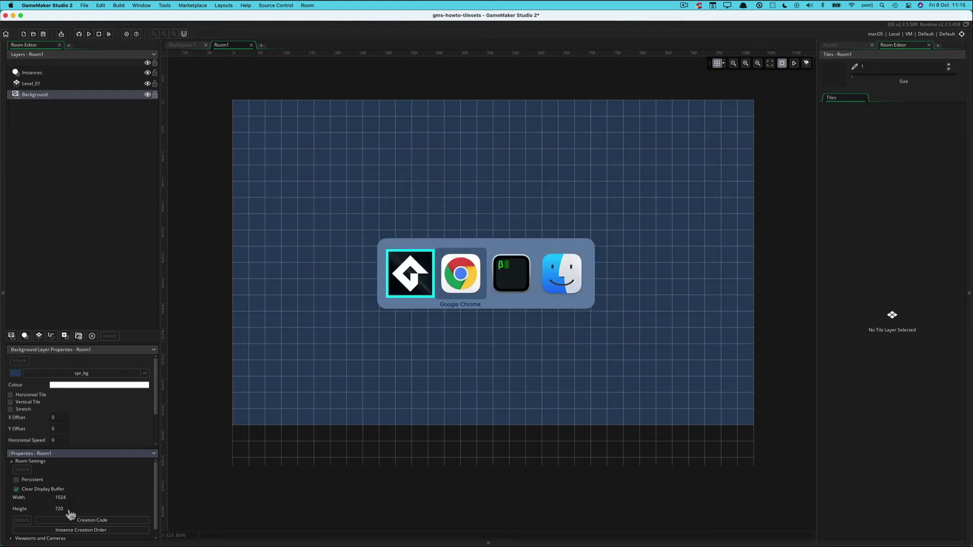
pyautogui.press('super+Tab')
pyautogui.press('super+Tab')
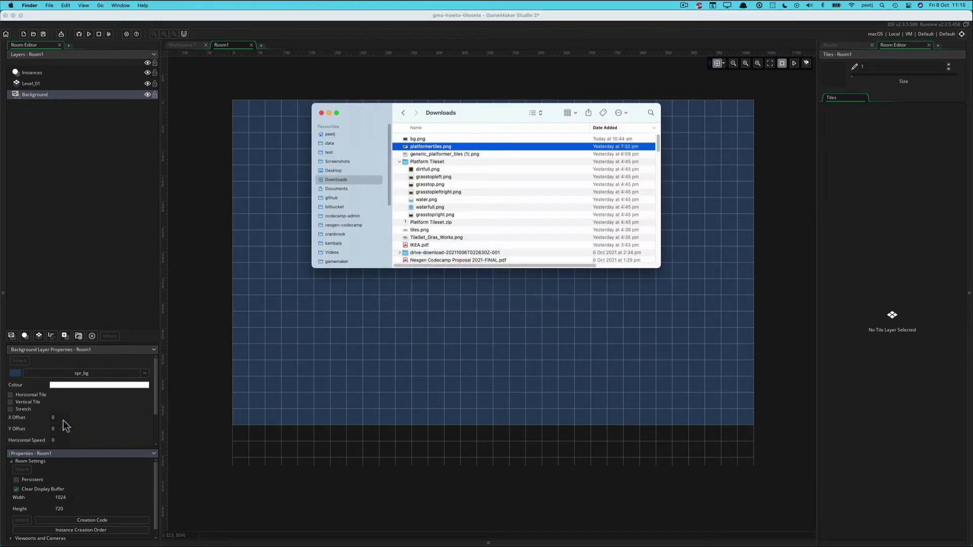
pyautogui.click(418, 140)
pyautogui.press('super+i')
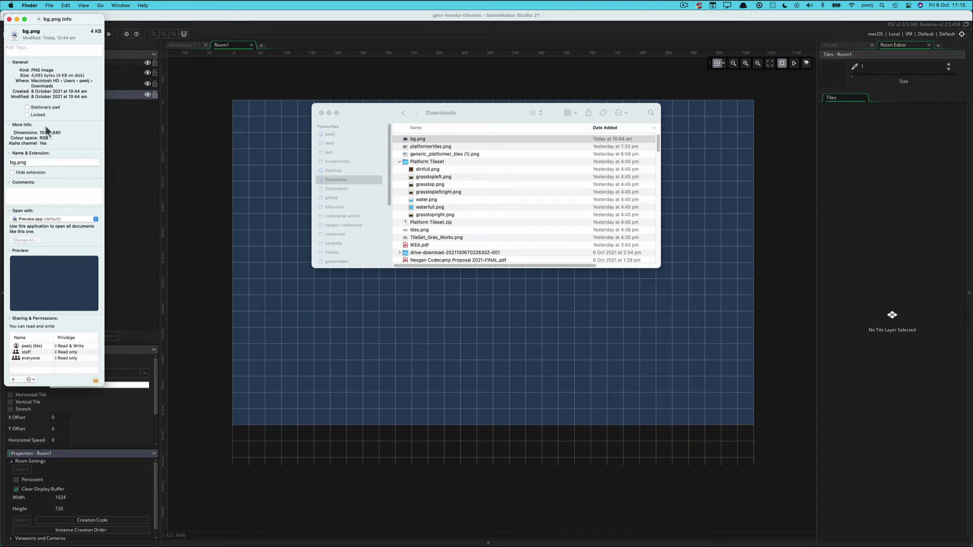
pyautogui.click(10, 19)
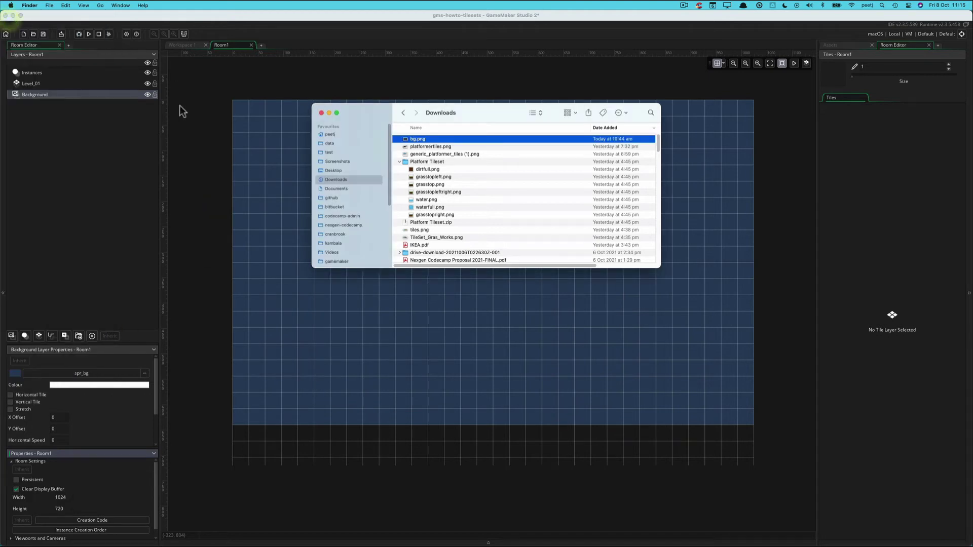
pyautogui.click(265, 216)
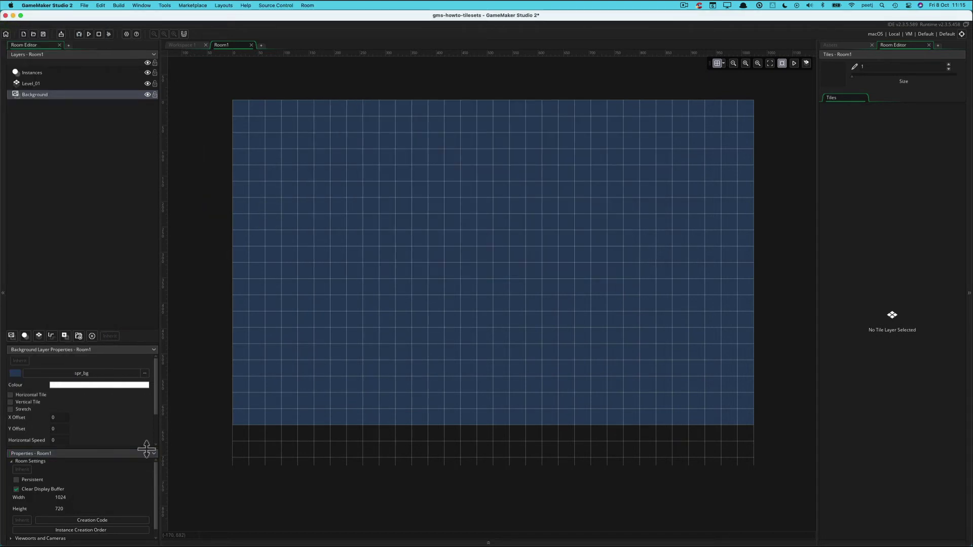
# Step: Set the height of Room1 to 640
pyautogui.click(72, 507)
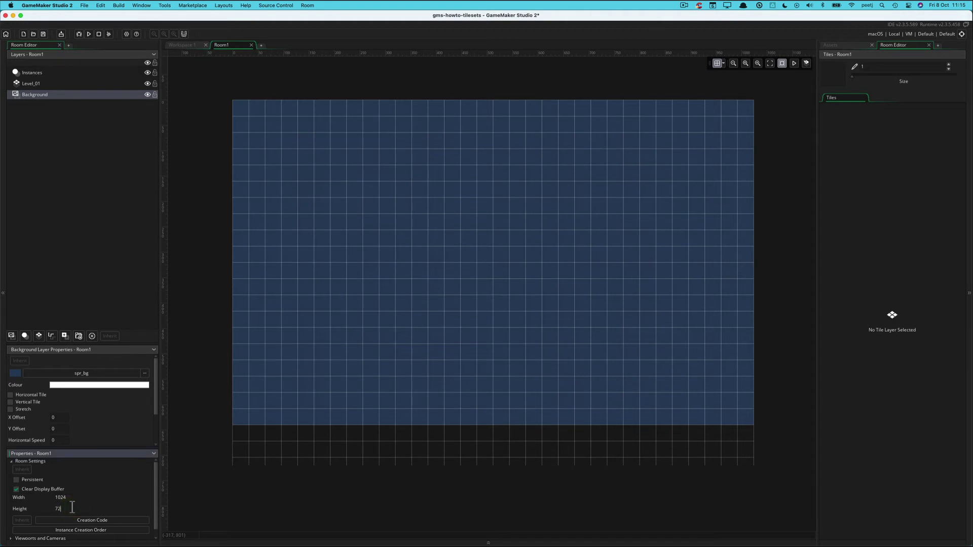
pyautogui.write('640')
pyautogui.press('Return')
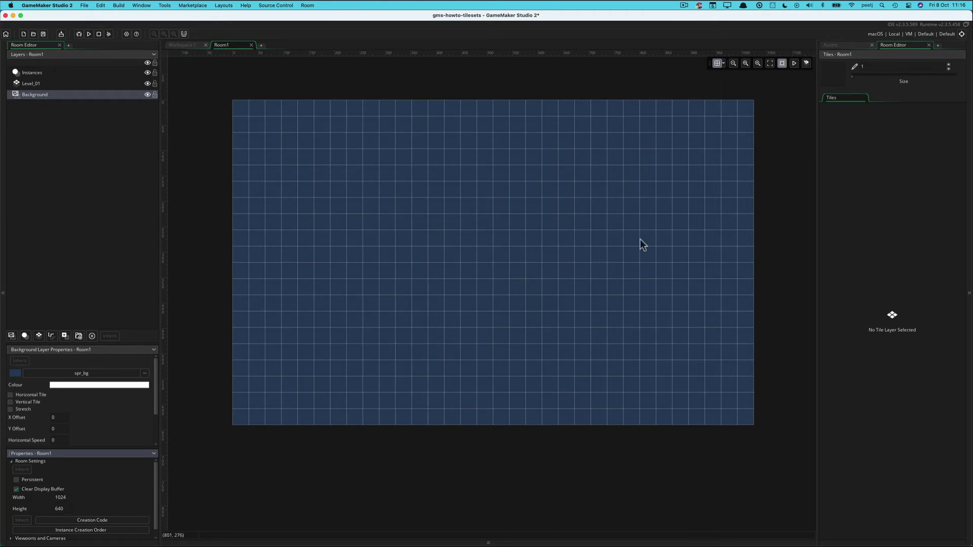
# Step: On the Level_01 layer, scatter star tile 13 at random cells across the whole room
pyautogui.click(39, 83)
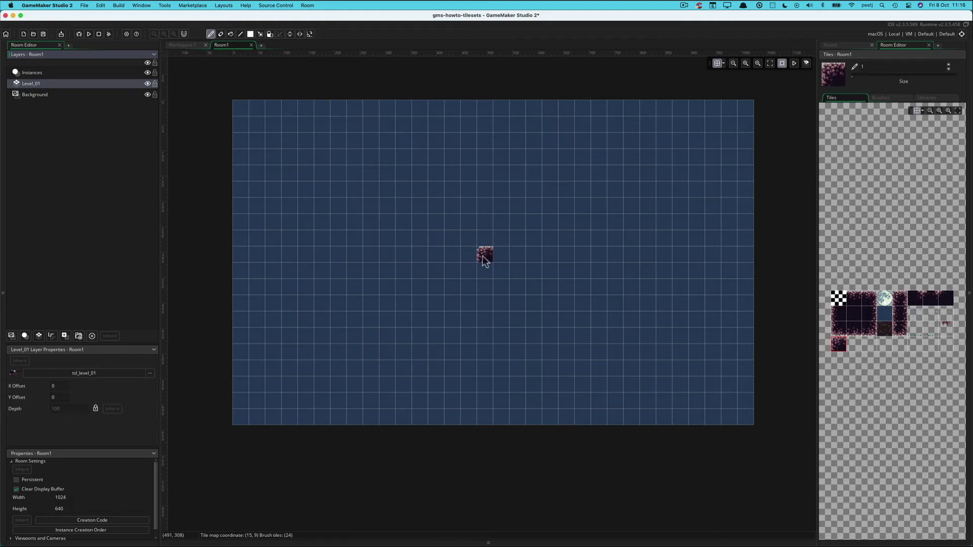
pyautogui.click(916, 314)
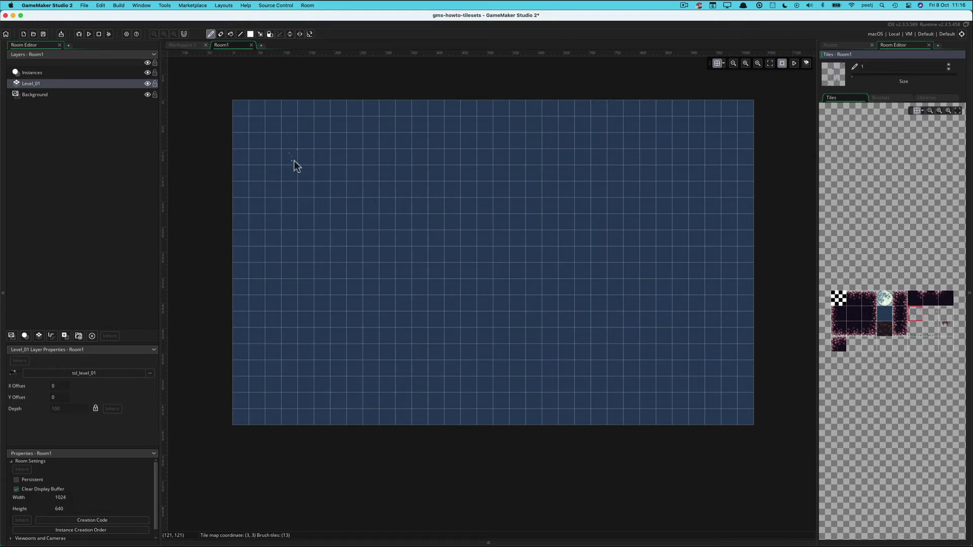
pyautogui.moveTo(294, 161)
pyautogui.mouseDown()
pyautogui.moveTo(326, 178)
pyautogui.moveTo(327, 242)
pyautogui.moveTo(460, 232)
pyautogui.moveTo(559, 264)
pyautogui.moveTo(466, 312)
pyautogui.moveTo(329, 295)
pyautogui.moveTo(343, 366)
pyautogui.moveTo(523, 373)
pyautogui.moveTo(661, 288)
pyautogui.moveTo(697, 172)
pyautogui.moveTo(516, 132)
pyautogui.moveTo(413, 187)
pyautogui.moveTo(315, 302)
pyautogui.moveTo(279, 289)
pyautogui.moveTo(375, 372)
pyautogui.mouseUp()
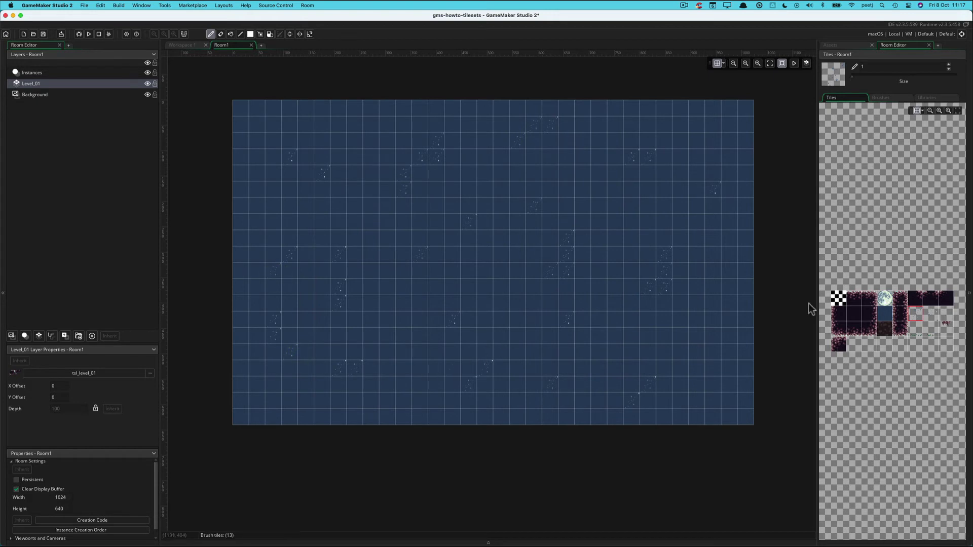
# Step: Scatter the neighbouring star tile 14 over empty cells of the sky on the Level_01 layer
pyautogui.click(931, 314)
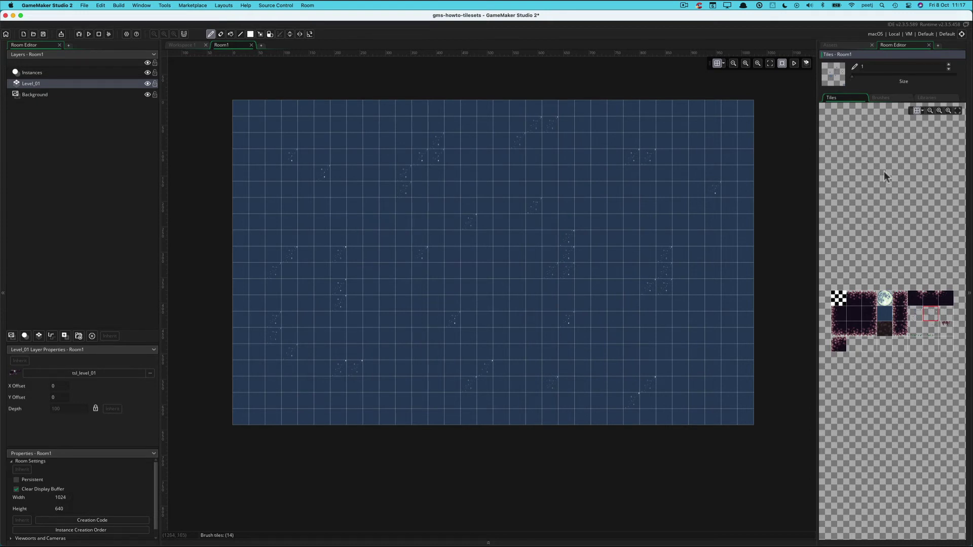
pyautogui.click(273, 203)
pyautogui.click(482, 211)
pyautogui.click(559, 263)
pyautogui.click(552, 273)
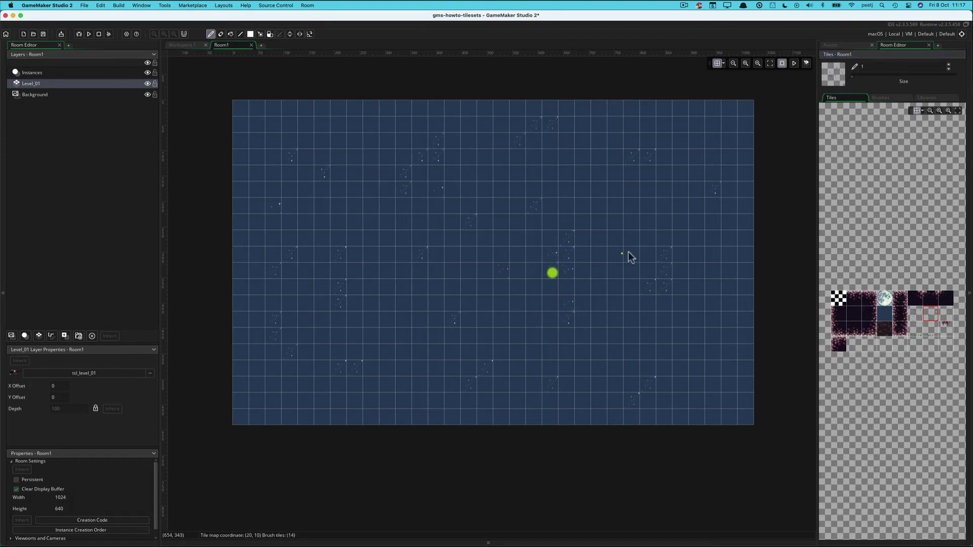
pyautogui.click(622, 254)
pyautogui.click(672, 223)
pyautogui.click(711, 229)
pyautogui.click(695, 390)
pyautogui.click(673, 381)
pyautogui.click(548, 330)
pyautogui.click(422, 315)
pyautogui.click(391, 245)
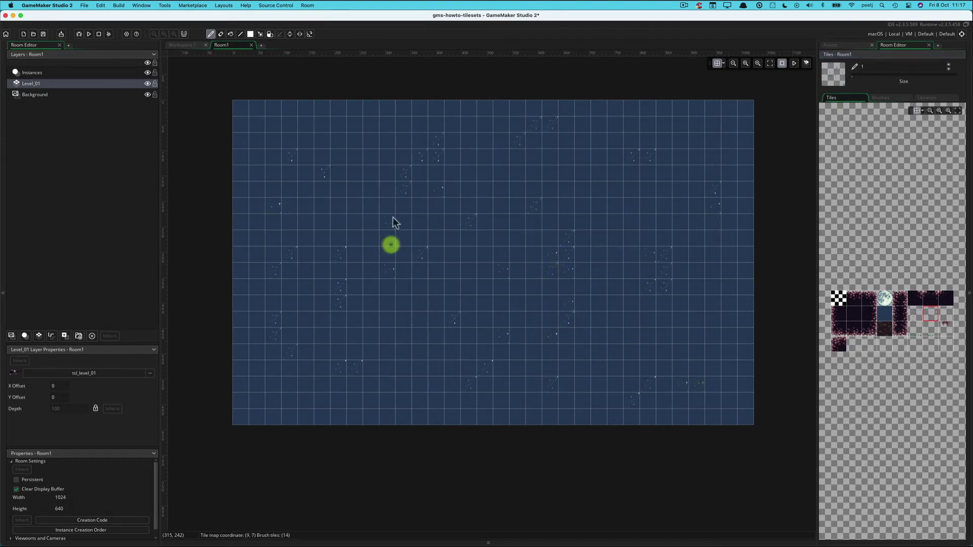
pyautogui.click(396, 217)
pyautogui.click(426, 345)
pyautogui.click(408, 376)
pyautogui.click(314, 381)
pyautogui.click(528, 176)
# Step: Place the moon tile near the room's upper-right corner at cell (30, 1) and rename the Level_01 layer to Level_01_sky
pyautogui.click(884, 298)
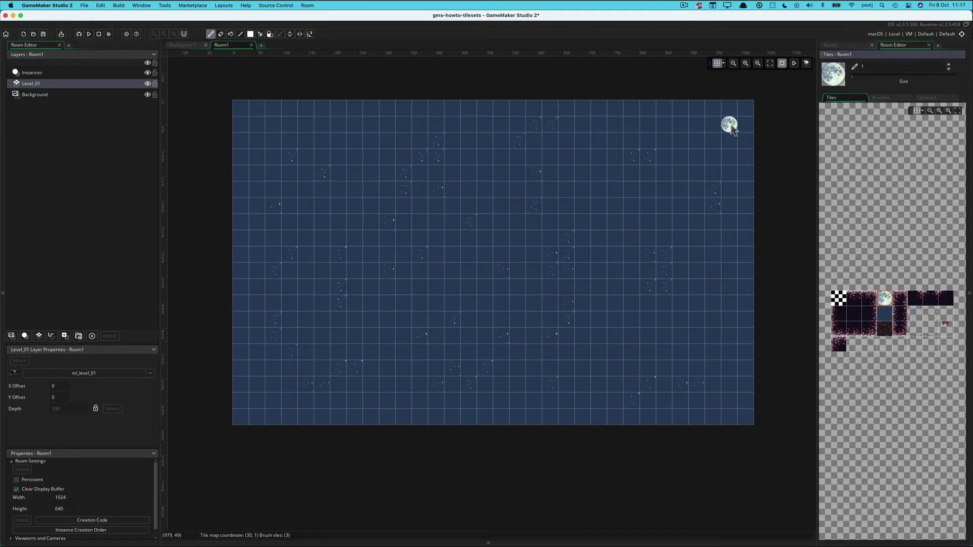
pyautogui.click(732, 128)
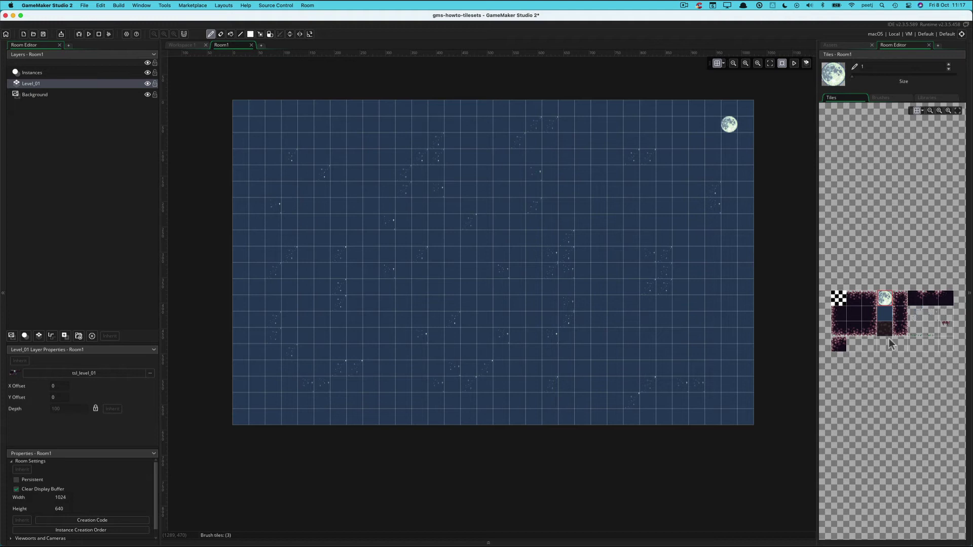
pyautogui.rightClick(31, 83)
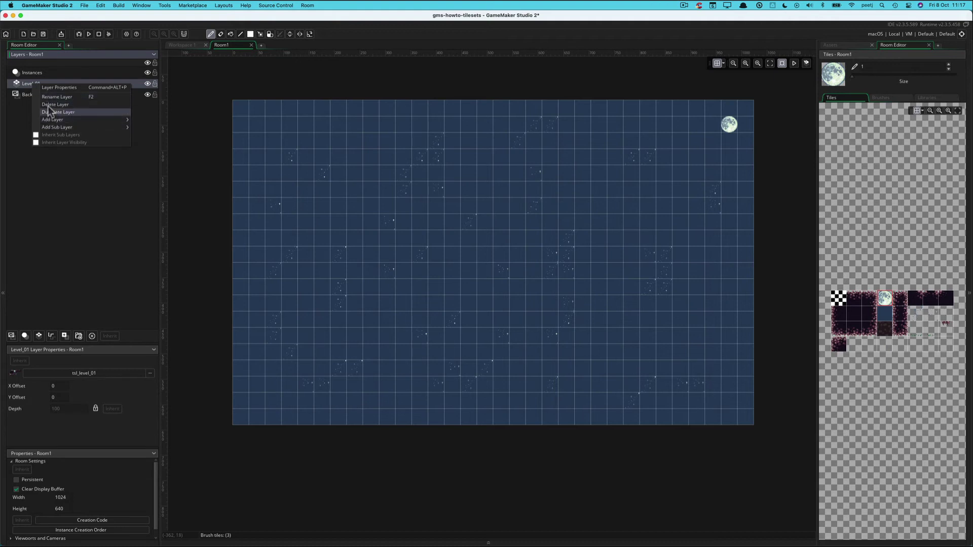
pyautogui.click(49, 98)
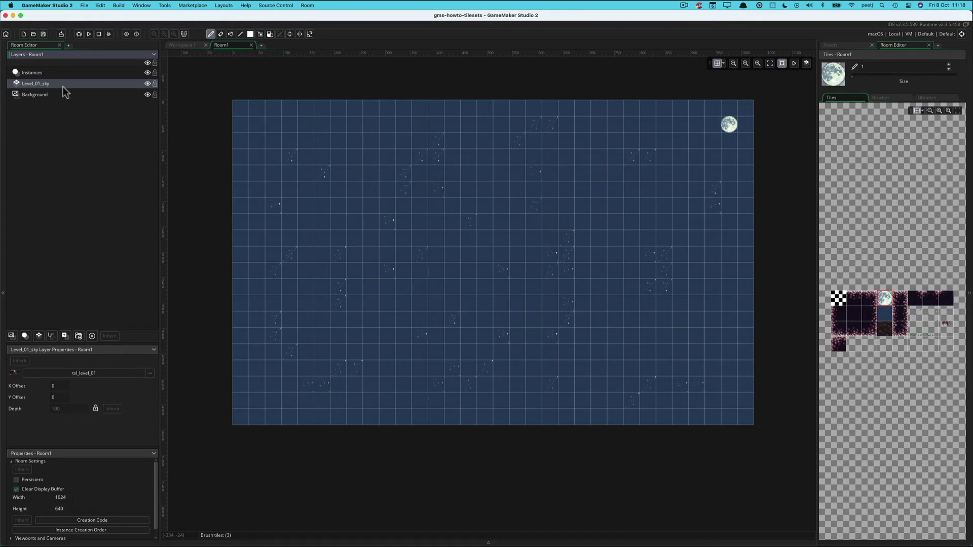
# Step: Add a tile layer above Level_01_sky and name it Level_01_platforms
pyautogui.click(34, 82)
pyautogui.click(40, 336)
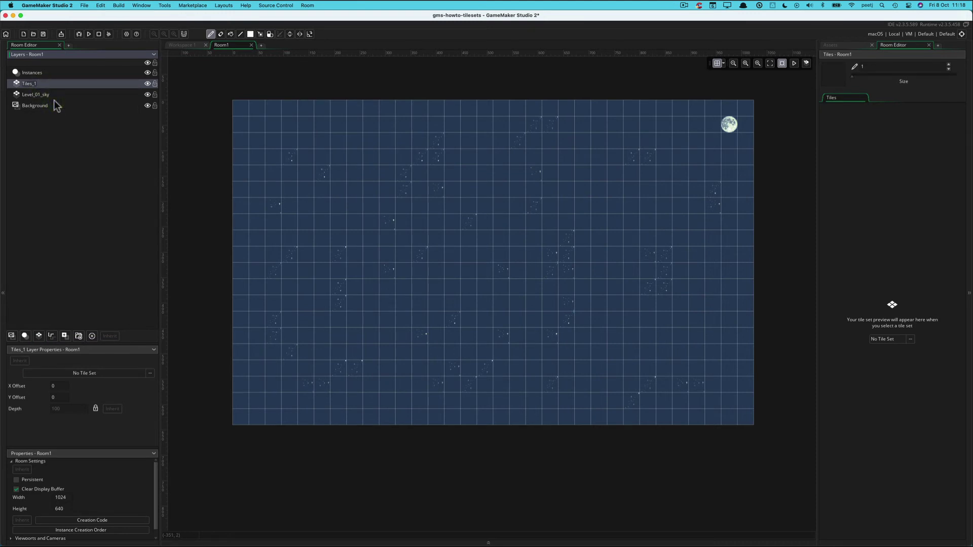
pyautogui.write('Level_01_platforms')
pyautogui.press('Return')
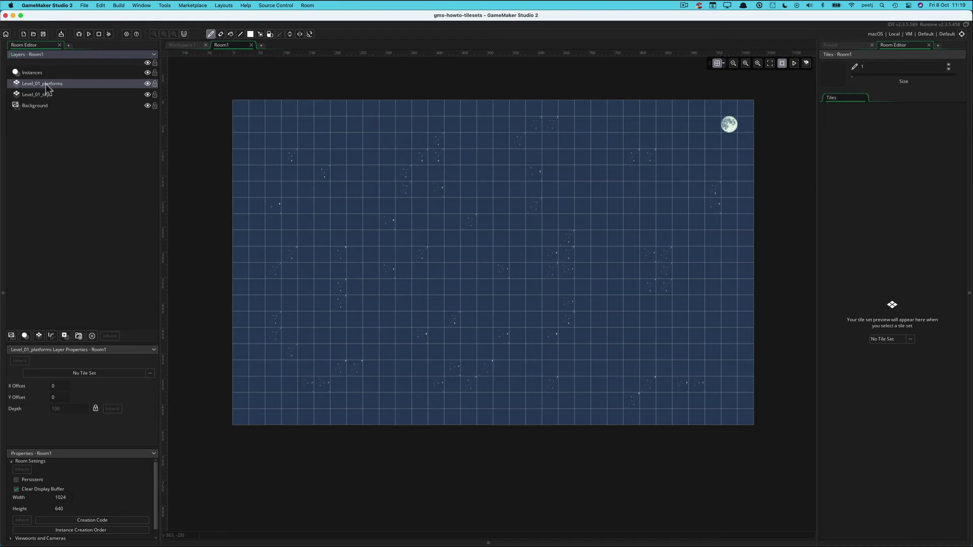
# Step: Assign the tsl_level_01 tile set to the Level_01_platforms layer
pyautogui.click(45, 95)
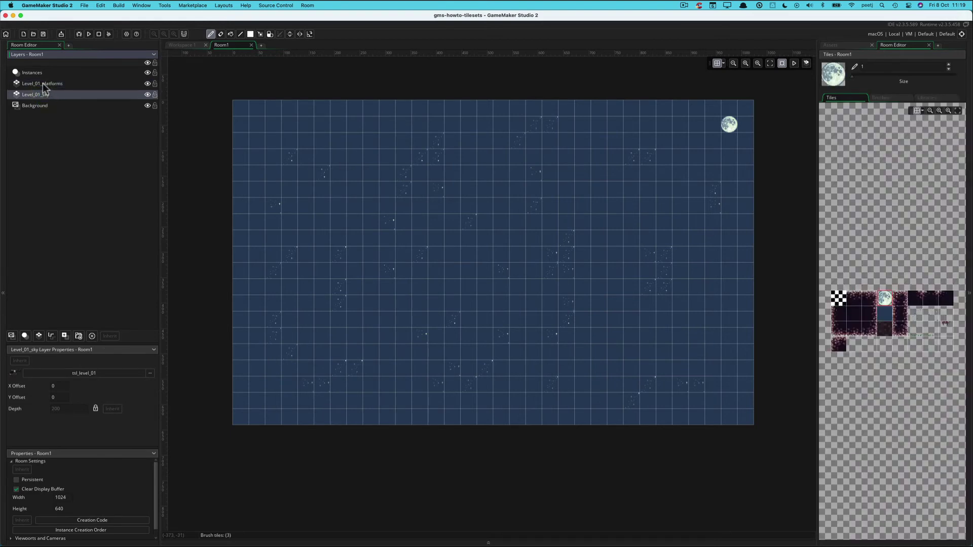
pyautogui.click(42, 83)
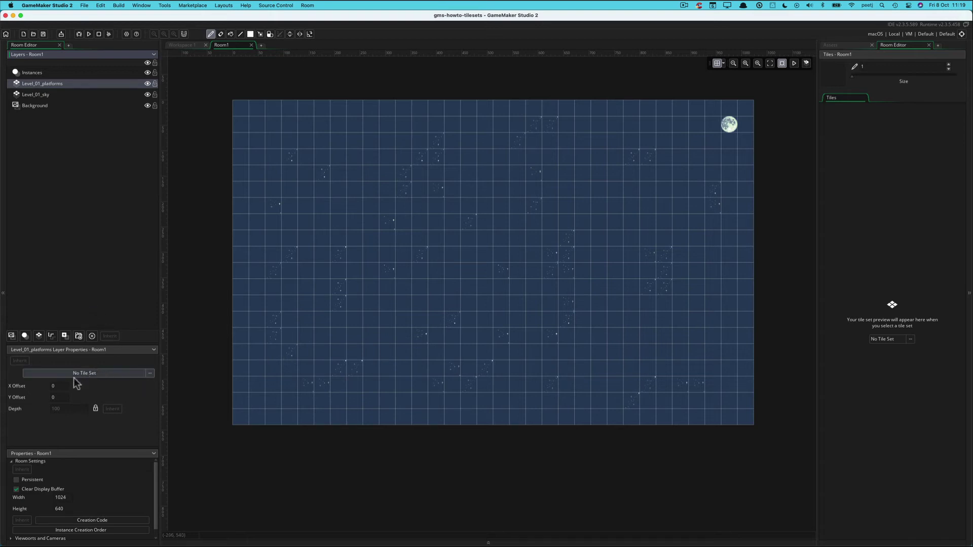
pyautogui.click(149, 373)
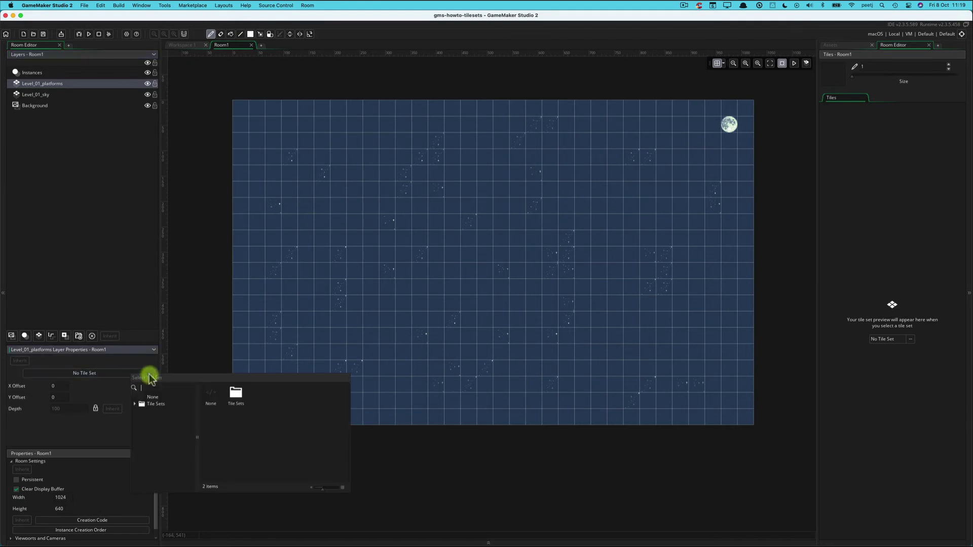
pyautogui.click(135, 404)
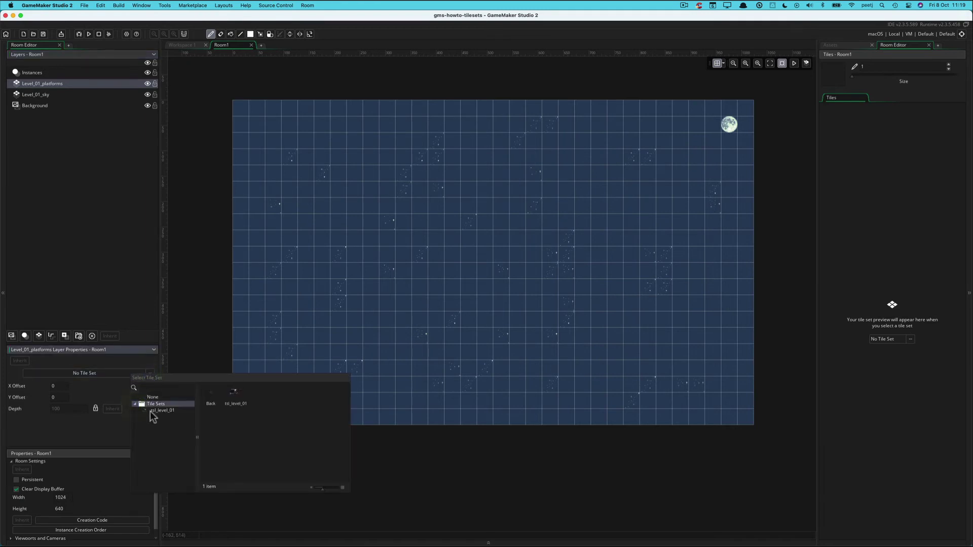
pyautogui.doubleClick(150, 411)
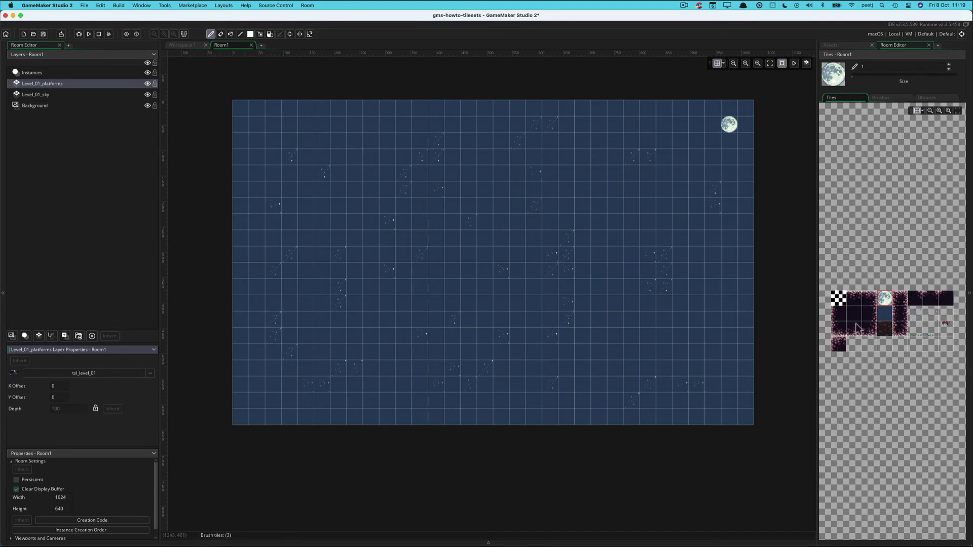
# Step: Draw three full-width rows of the plain dark ground tile along the bottom of the room with the line tool
pyautogui.moveTo(853, 314)
pyautogui.mouseDown()
pyautogui.moveTo(844, 344)
pyautogui.moveTo(837, 326)
pyautogui.mouseUp()
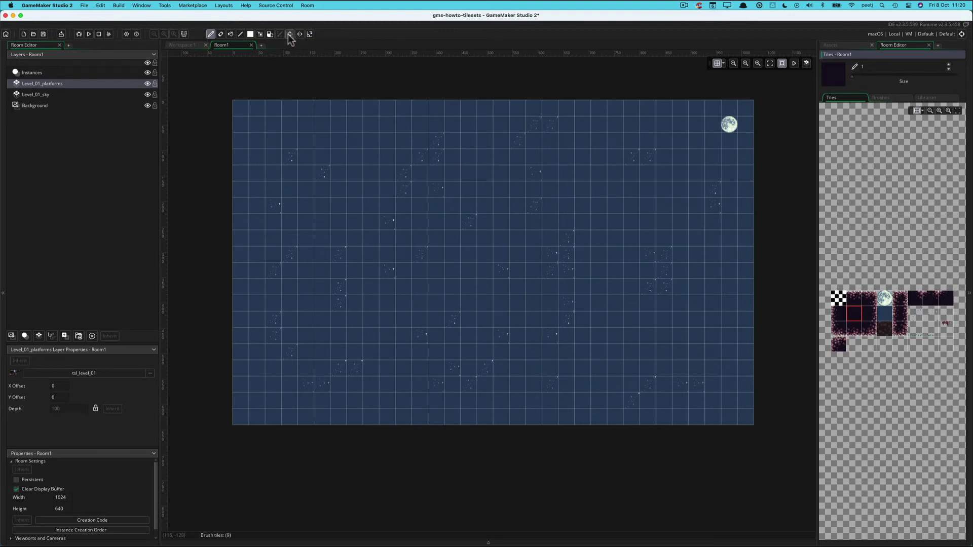
pyautogui.click(231, 35)
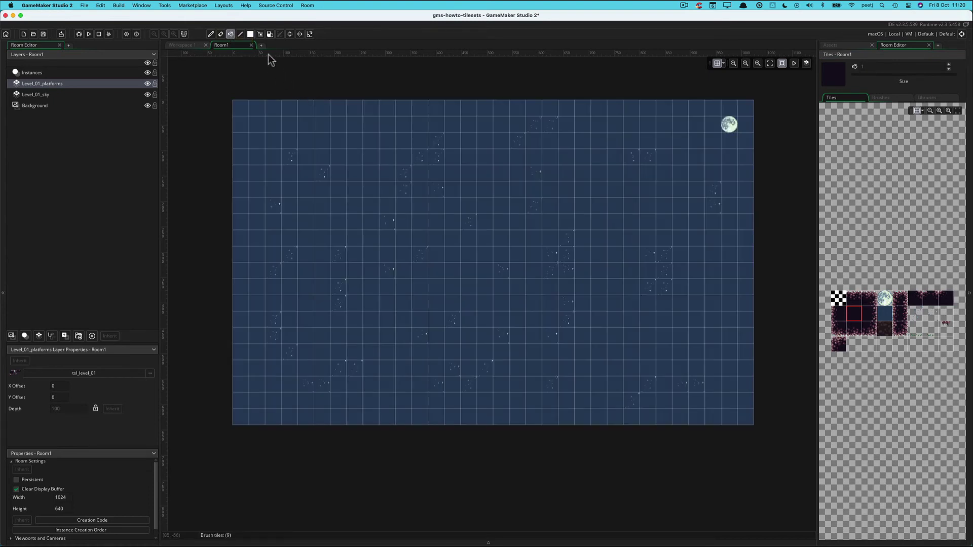
pyautogui.click(241, 34)
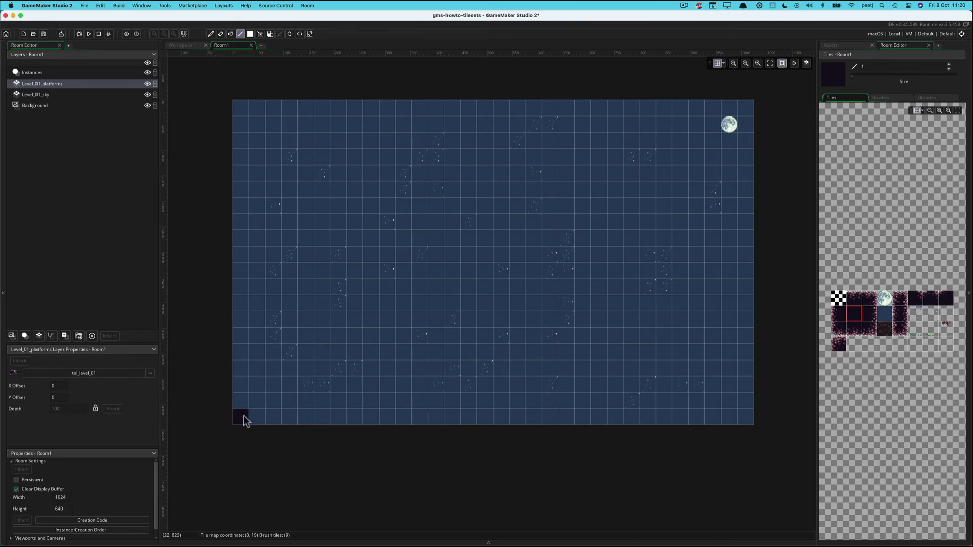
pyautogui.moveTo(242, 416)
pyautogui.mouseDown()
pyautogui.moveTo(402, 393)
pyautogui.moveTo(567, 259)
pyautogui.moveTo(398, 187)
pyautogui.moveTo(555, 253)
pyautogui.moveTo(452, 217)
pyautogui.moveTo(530, 202)
pyautogui.moveTo(573, 176)
pyautogui.moveTo(667, 332)
pyautogui.moveTo(647, 258)
pyautogui.moveTo(717, 400)
pyautogui.moveTo(742, 415)
pyautogui.mouseUp()
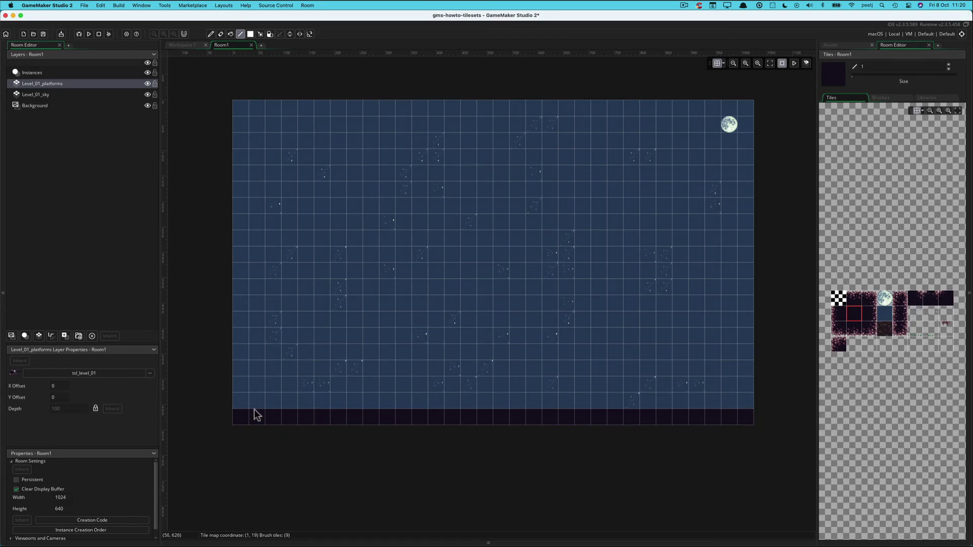
pyautogui.moveTo(245, 403)
pyautogui.mouseDown()
pyautogui.moveTo(514, 400)
pyautogui.moveTo(688, 413)
pyautogui.moveTo(743, 404)
pyautogui.mouseUp()
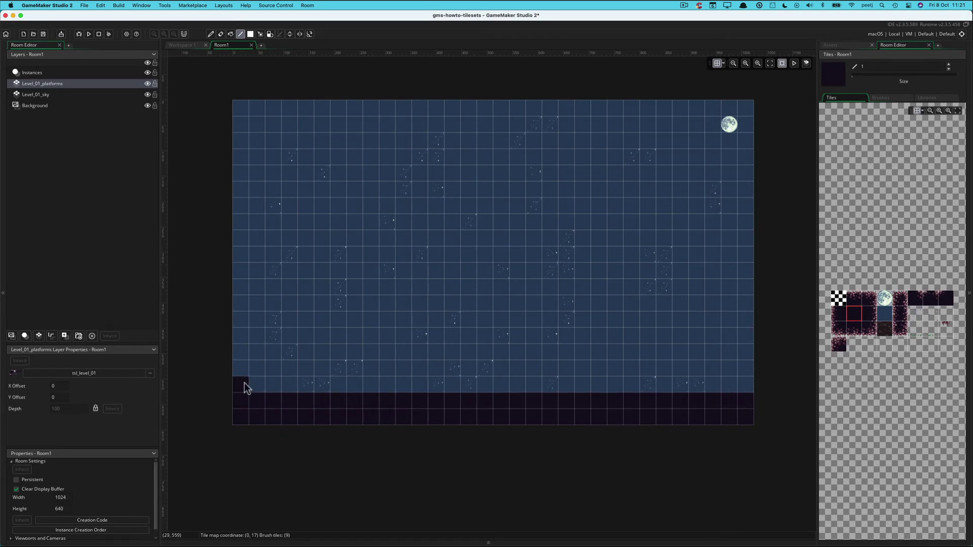
pyautogui.moveTo(266, 382); pyautogui.dragTo(612, 388)
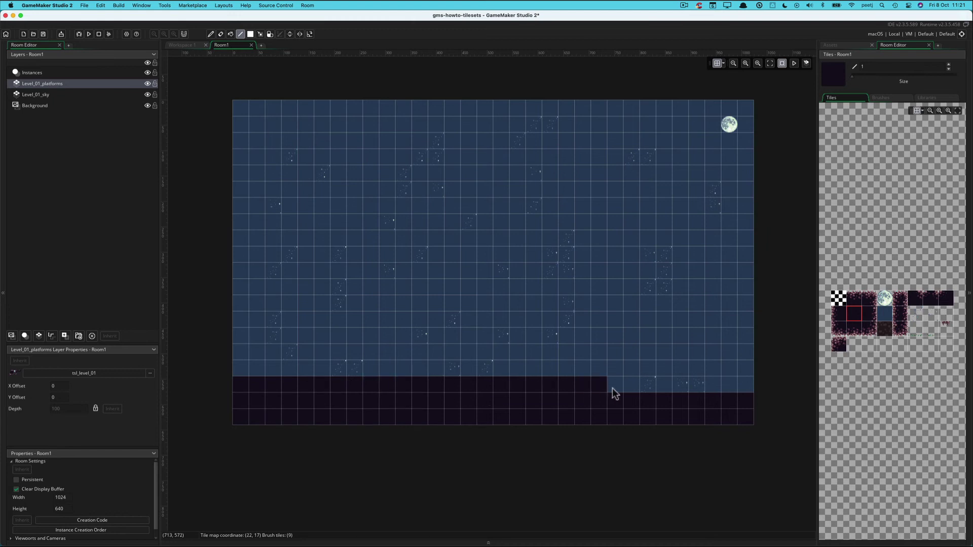
pyautogui.click(653, 400)
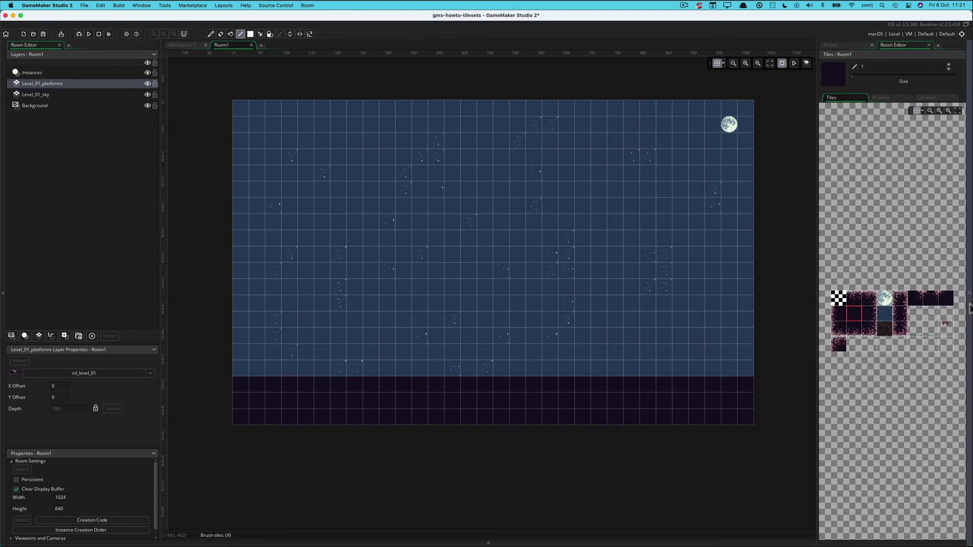
# Step: Place the left-edge ground tile in the leftmost cells of the two lowest ground rows
pyautogui.click(832, 315)
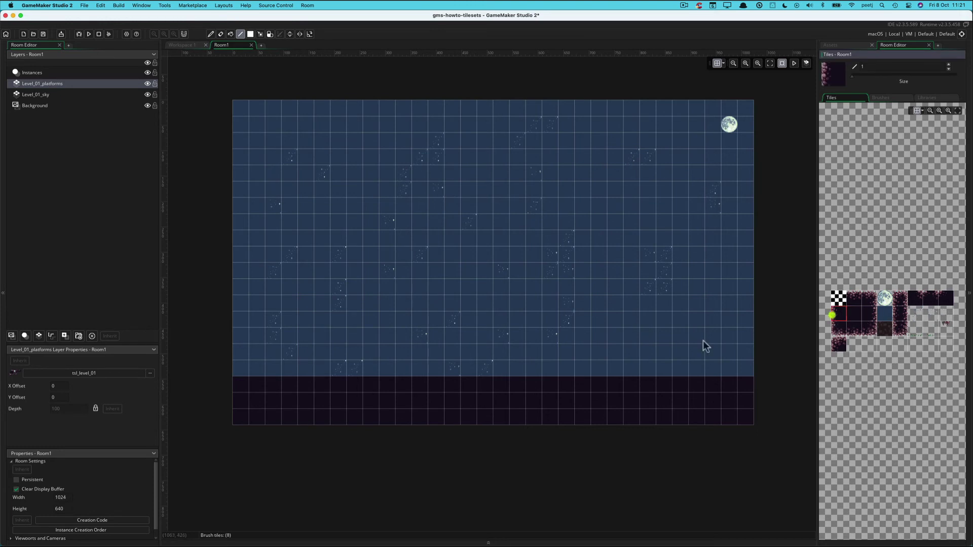
pyautogui.click(241, 416)
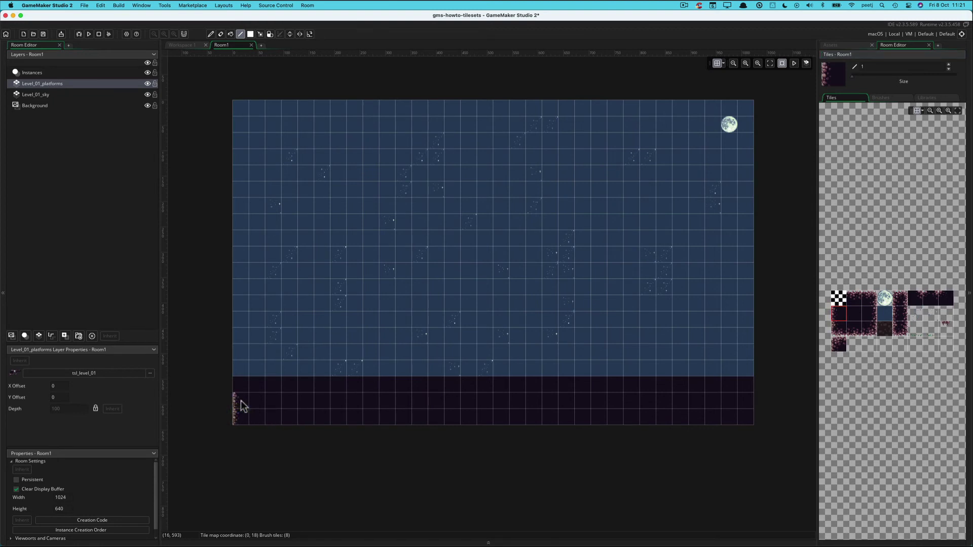
pyautogui.click(241, 402)
pyautogui.click(885, 98)
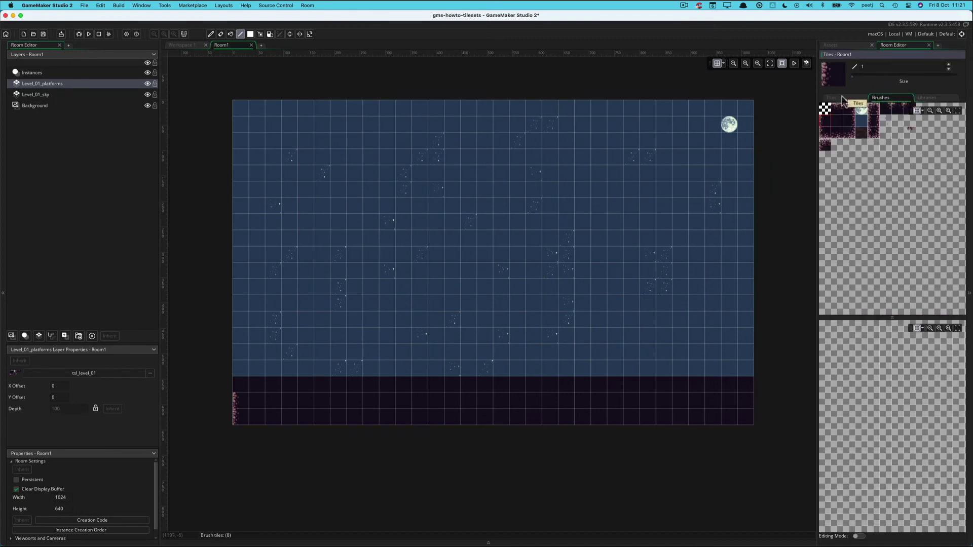
pyautogui.click(841, 98)
pyautogui.click(880, 98)
pyautogui.click(844, 99)
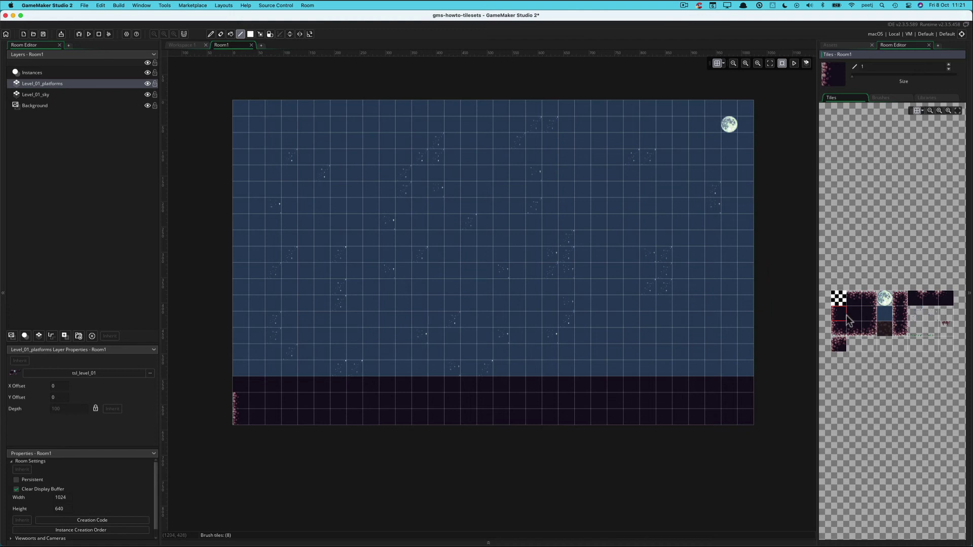
# Step: Build a three-tile-wide edged column six rows high on the middle of the ground, and cap it with top-edge and top corner tiles
pyautogui.moveTo(843, 315); pyautogui.dragTo(874, 317)
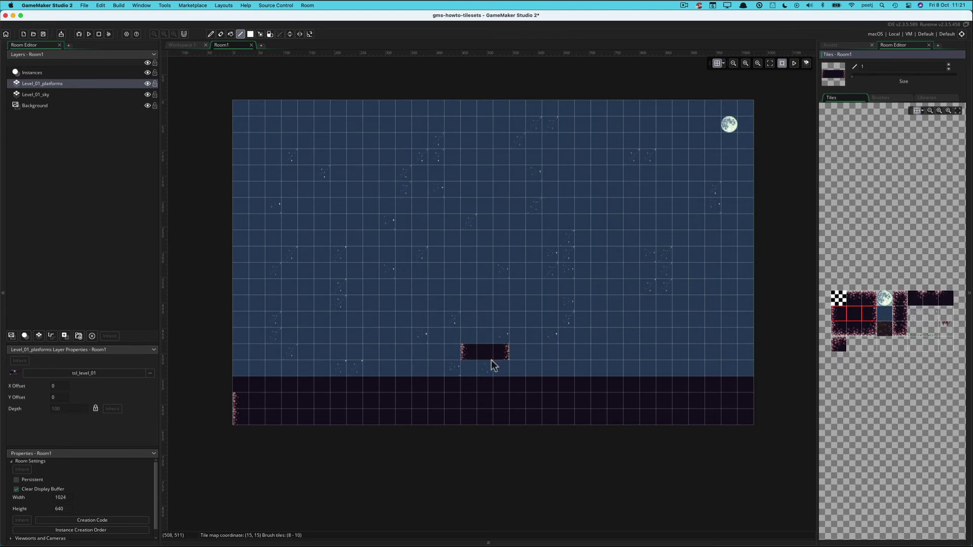
pyautogui.moveTo(487, 363)
pyautogui.mouseDown()
pyautogui.moveTo(475, 277)
pyautogui.moveTo(501, 287)
pyautogui.mouseUp()
pyautogui.click(489, 281)
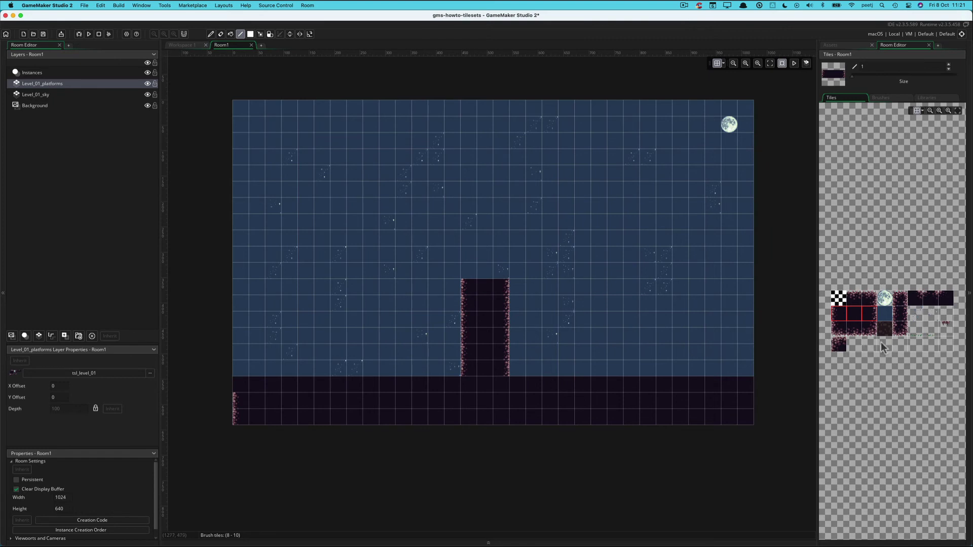
pyautogui.moveTo(857, 298); pyautogui.dragTo(869, 299)
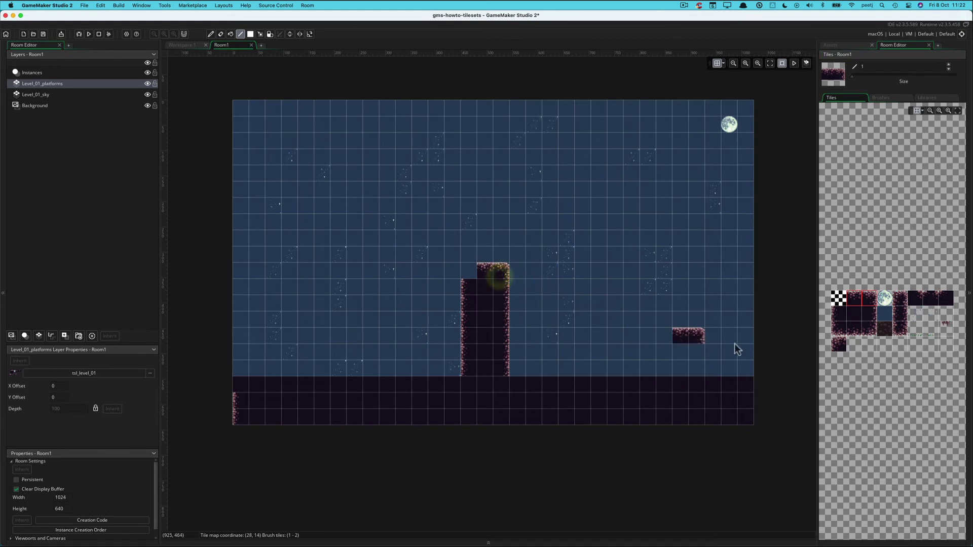
pyautogui.click(834, 345)
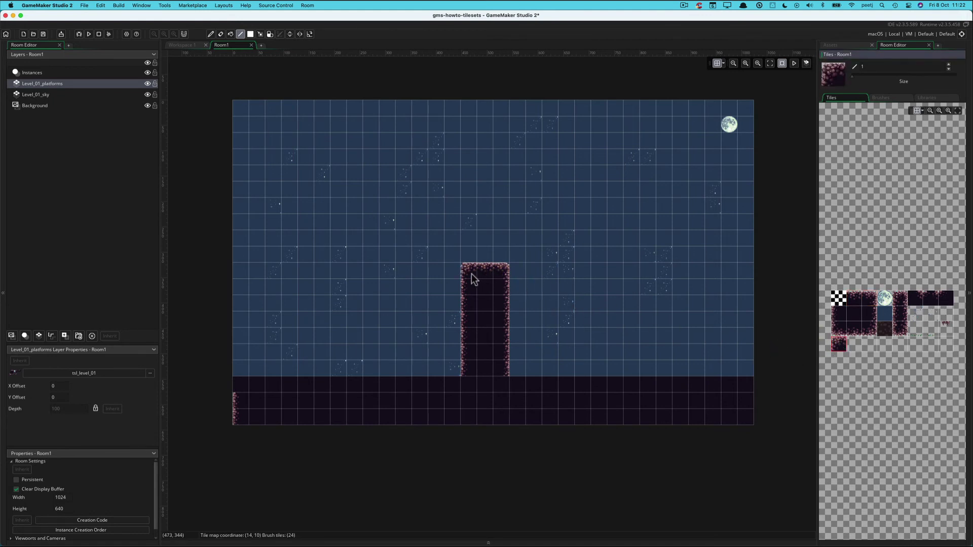
pyautogui.click(472, 274)
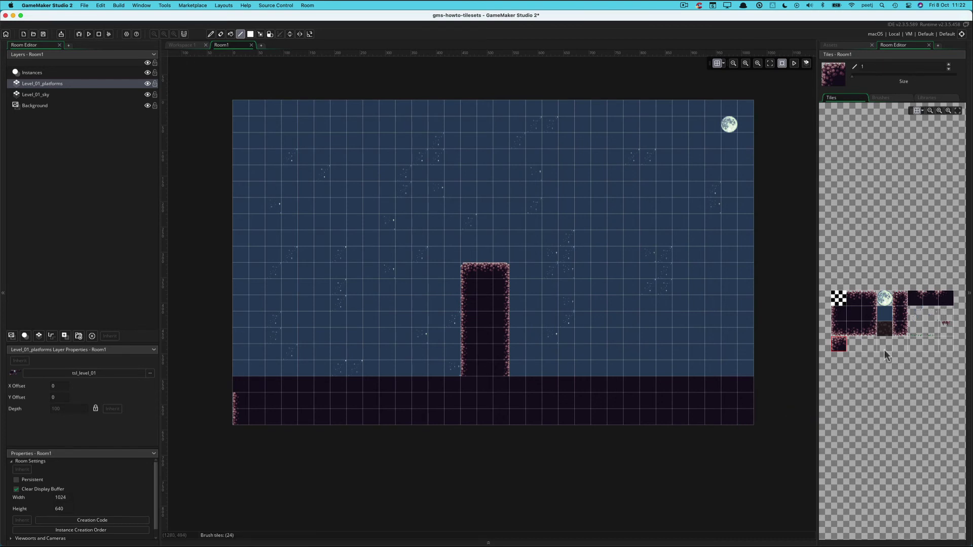
# Step: Line the whole top row of the ground with the top-edge tile, from one side of the room to the other
pyautogui.click(854, 303)
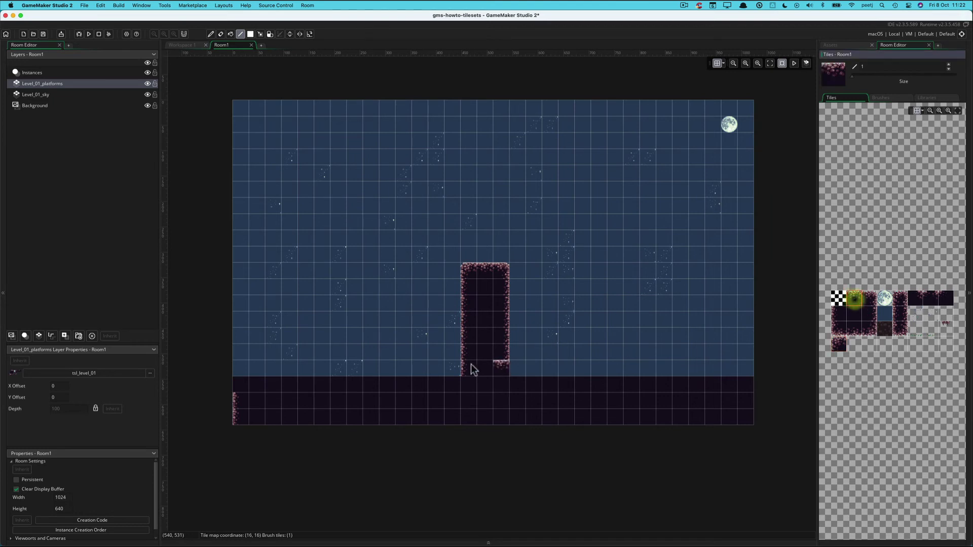
pyautogui.click(236, 386)
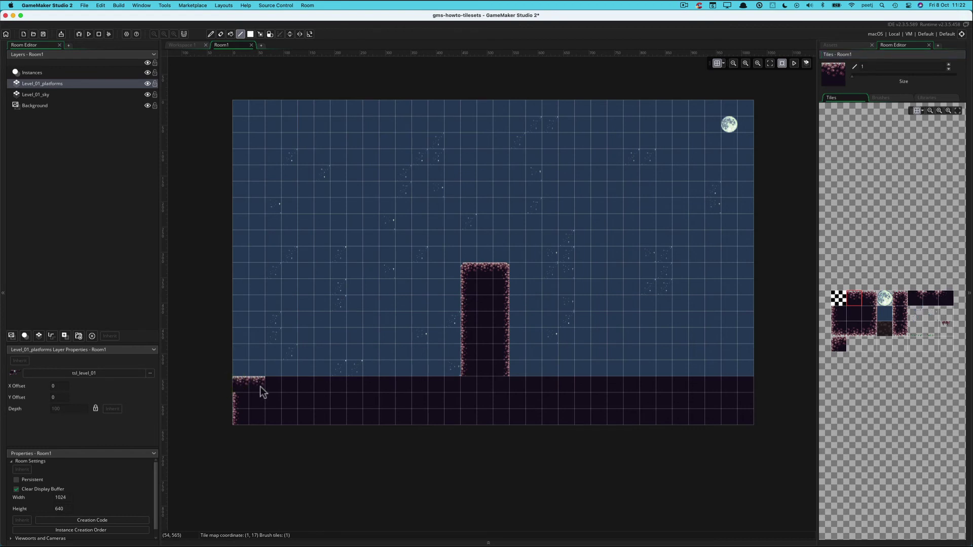
pyautogui.moveTo(260, 391); pyautogui.dragTo(297, 391)
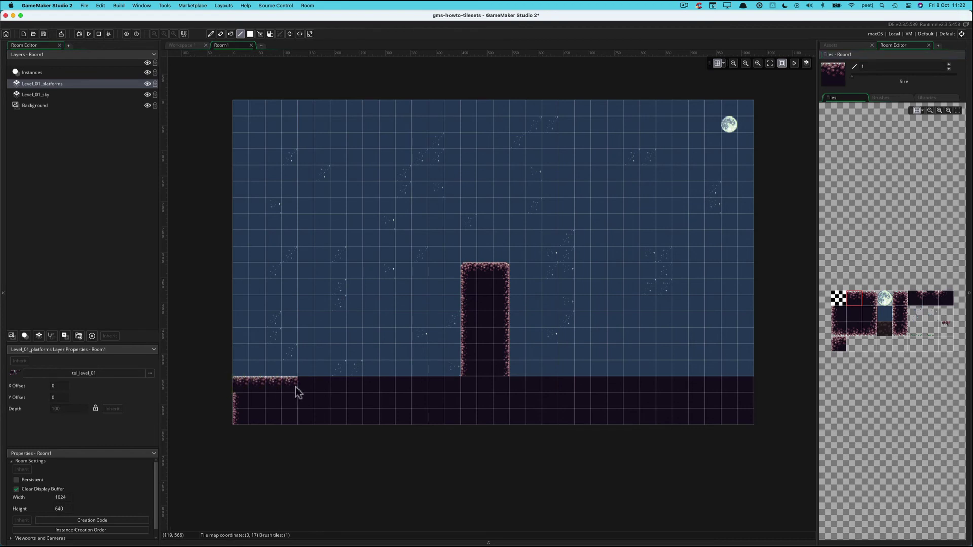
pyautogui.click(393, 387)
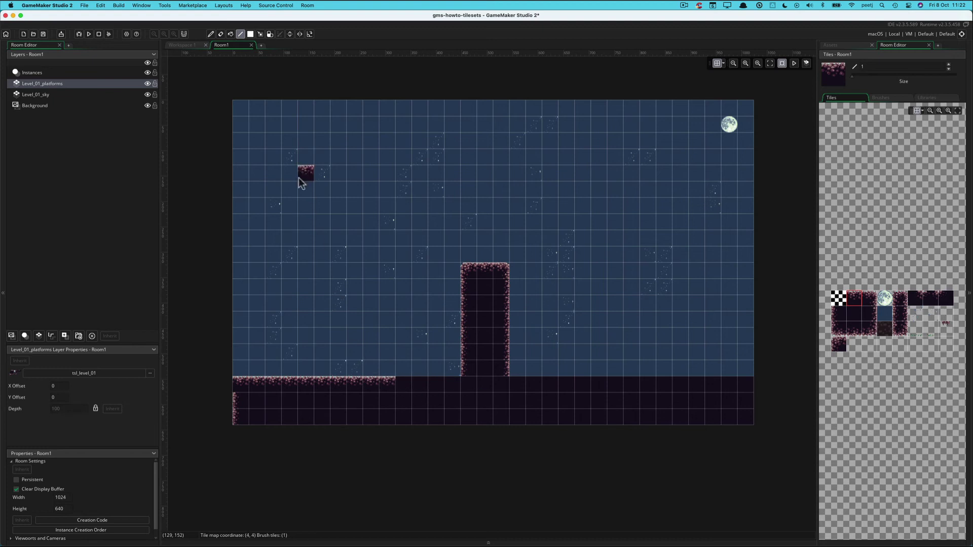
pyautogui.moveTo(406, 389)
pyautogui.mouseDown()
pyautogui.moveTo(532, 428)
pyautogui.moveTo(714, 408)
pyautogui.moveTo(747, 391)
pyautogui.mouseUp()
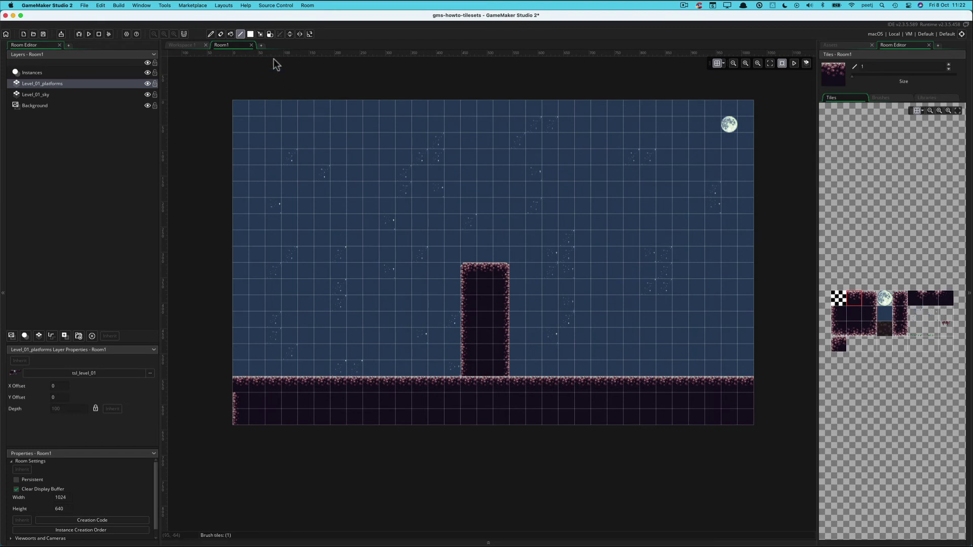
# Step: Try selecting the central column's tiles as a block with the tile selection tool
pyautogui.click(262, 33)
pyautogui.moveTo(464, 266); pyautogui.dragTo(495, 362)
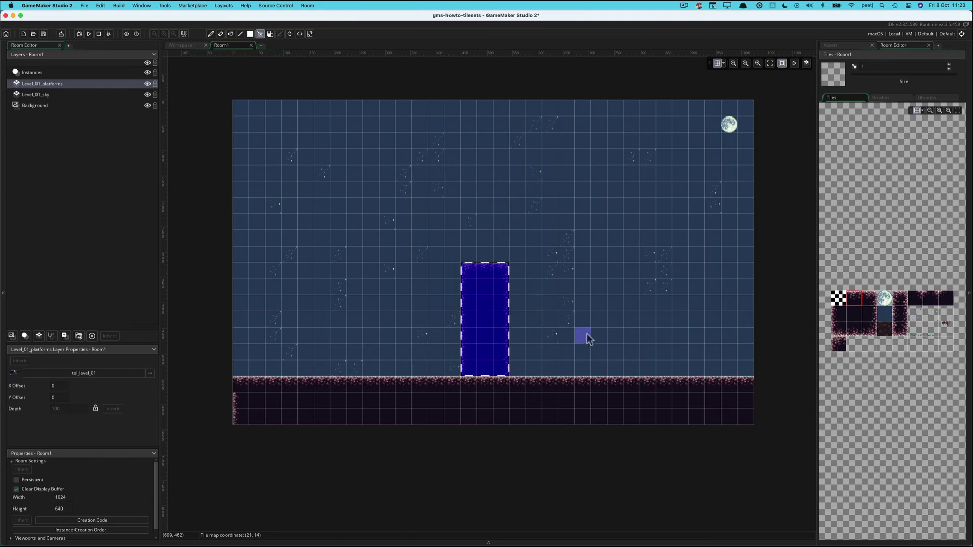
pyautogui.click(561, 313)
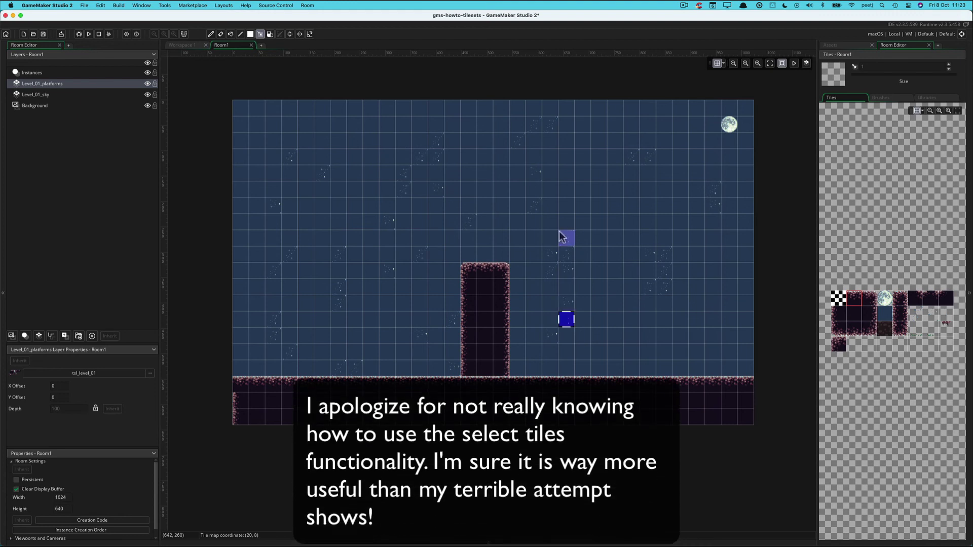
pyautogui.click(566, 323)
pyautogui.click(259, 34)
pyautogui.click(468, 270)
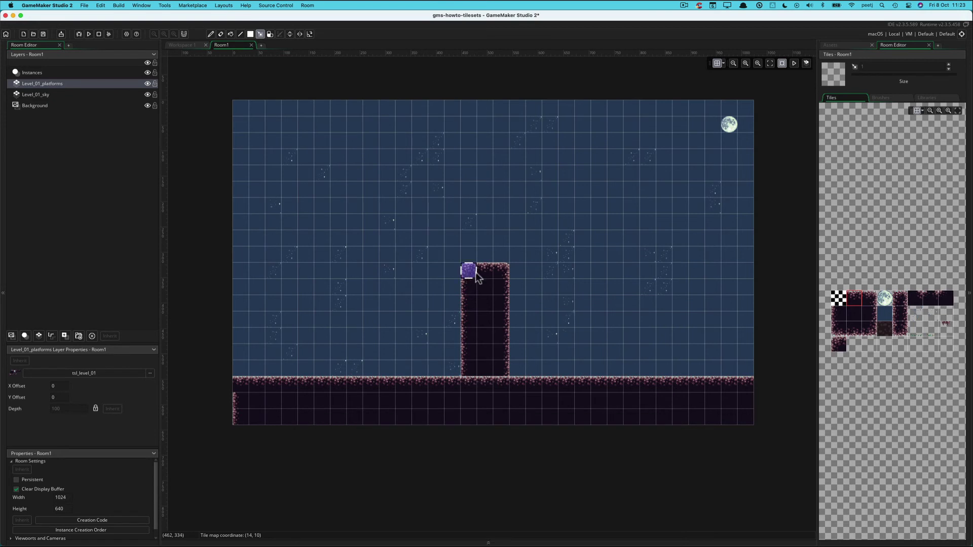
pyautogui.moveTo(478, 276); pyautogui.dragTo(435, 351)
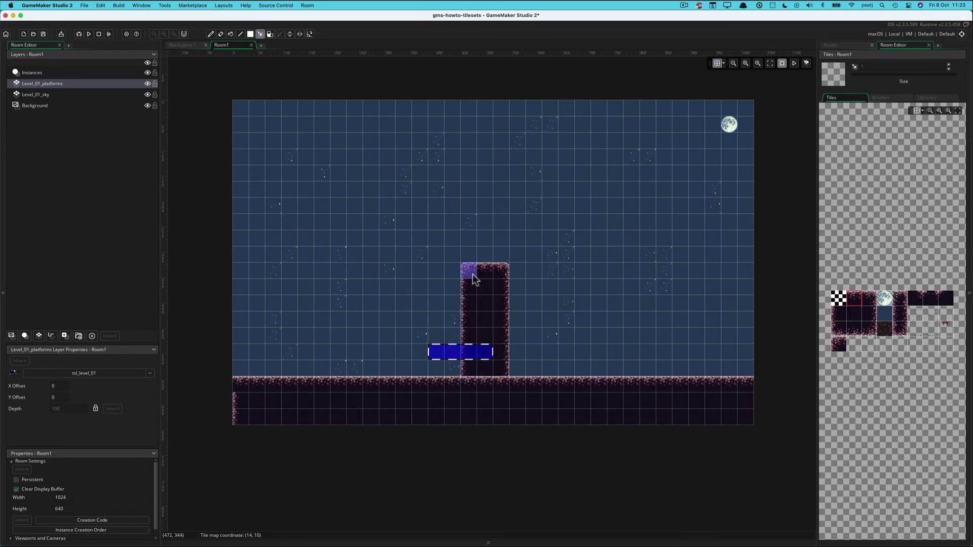
pyautogui.moveTo(472, 276); pyautogui.dragTo(502, 363)
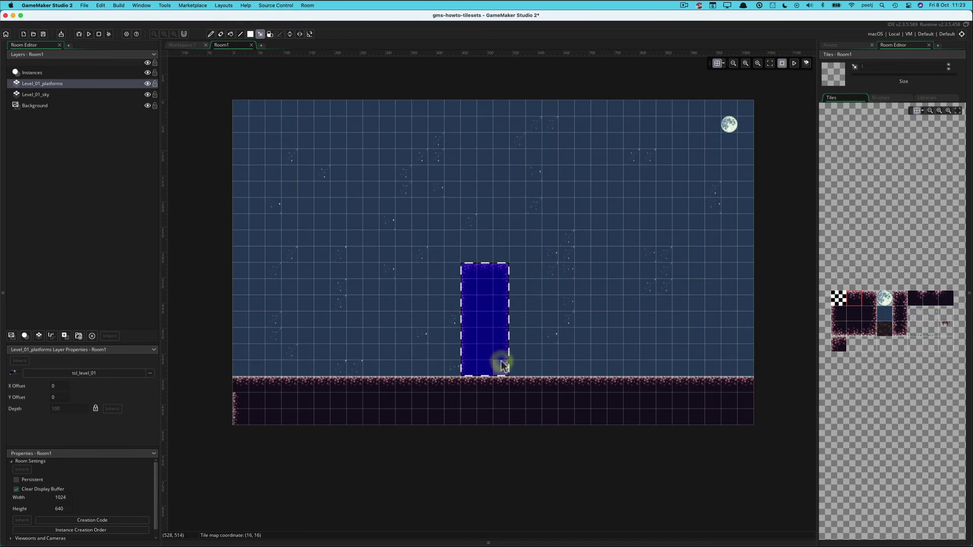
pyautogui.click(499, 349)
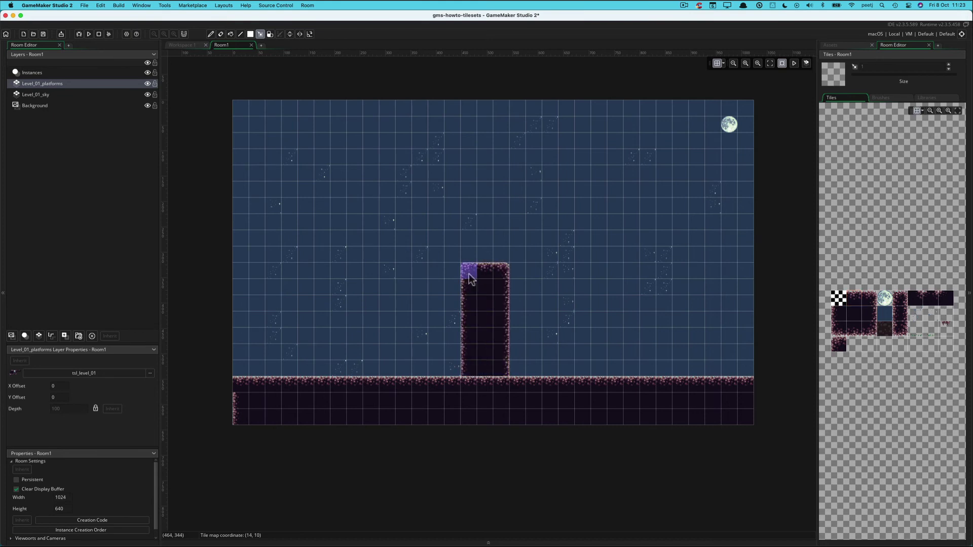
pyautogui.moveTo(470, 278); pyautogui.dragTo(509, 361)
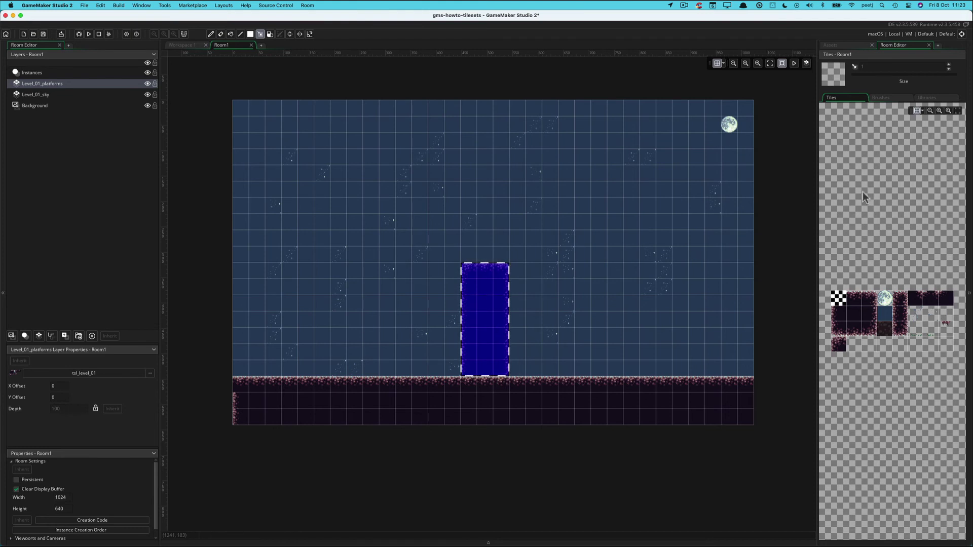
pyautogui.click(260, 34)
pyautogui.click(494, 364)
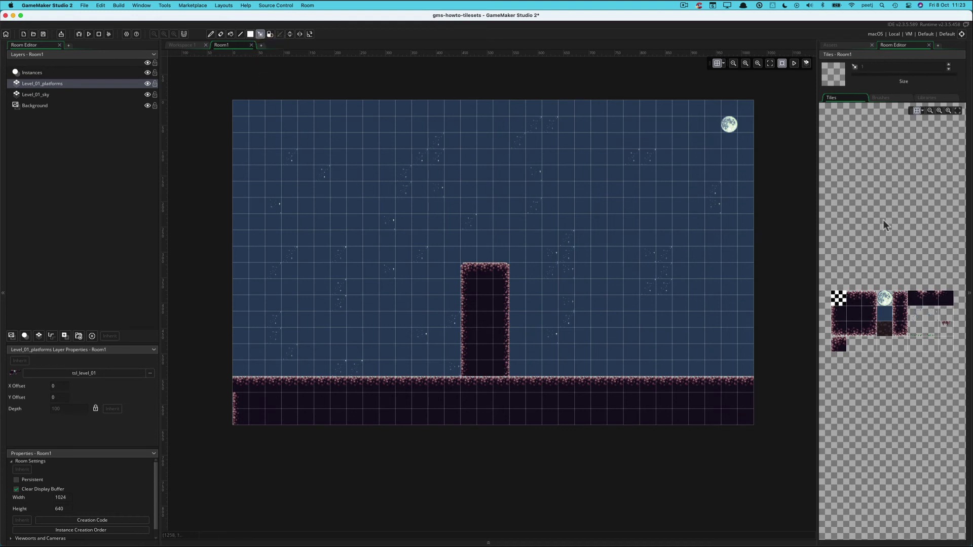
# Step: Try painting the plain dark tile on the ground with an enlarged pencil brush, and undo it
pyautogui.click(854, 314)
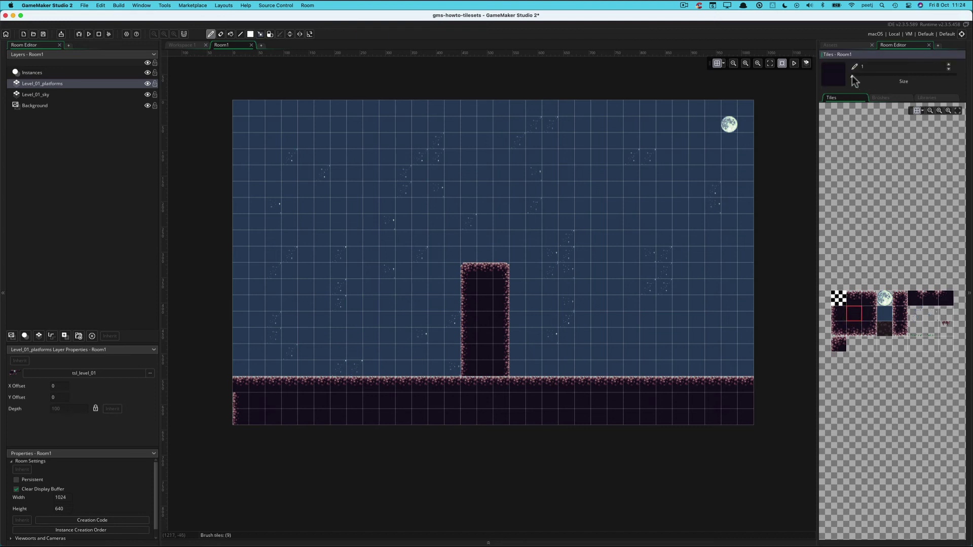
pyautogui.moveTo(852, 75); pyautogui.dragTo(860, 76)
pyautogui.click(632, 384)
pyautogui.press('super+z')
# Step: Outline a raised ledge near the room's left side with a row of top-edge tiles, a top-right corner and right-edge tiles down to the ground
pyautogui.click(857, 297)
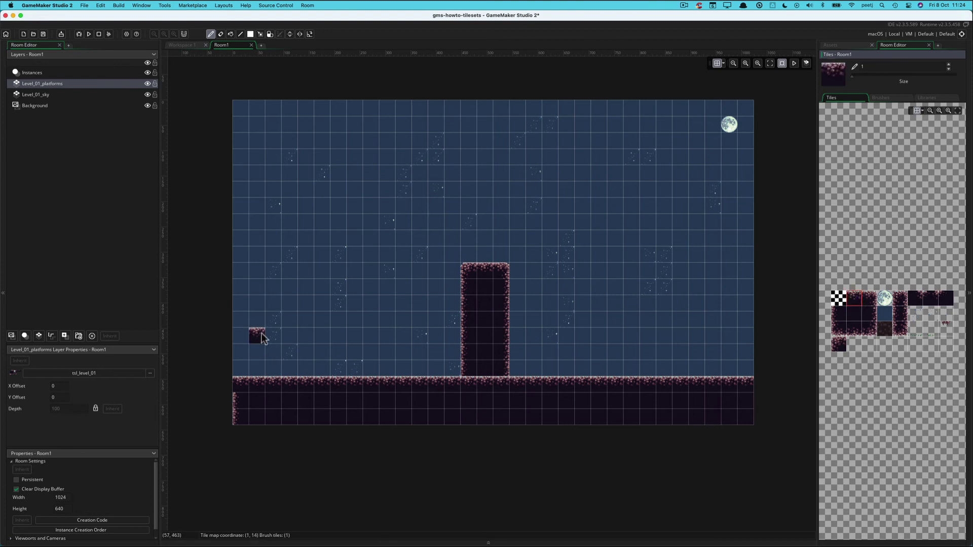
pyautogui.moveTo(262, 336); pyautogui.dragTo(325, 336)
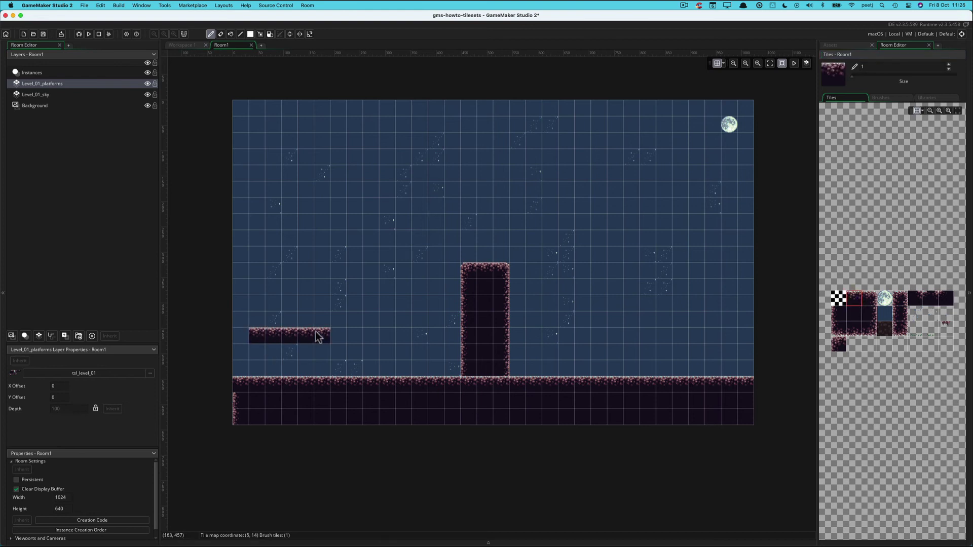
pyautogui.click(871, 300)
pyautogui.click(341, 335)
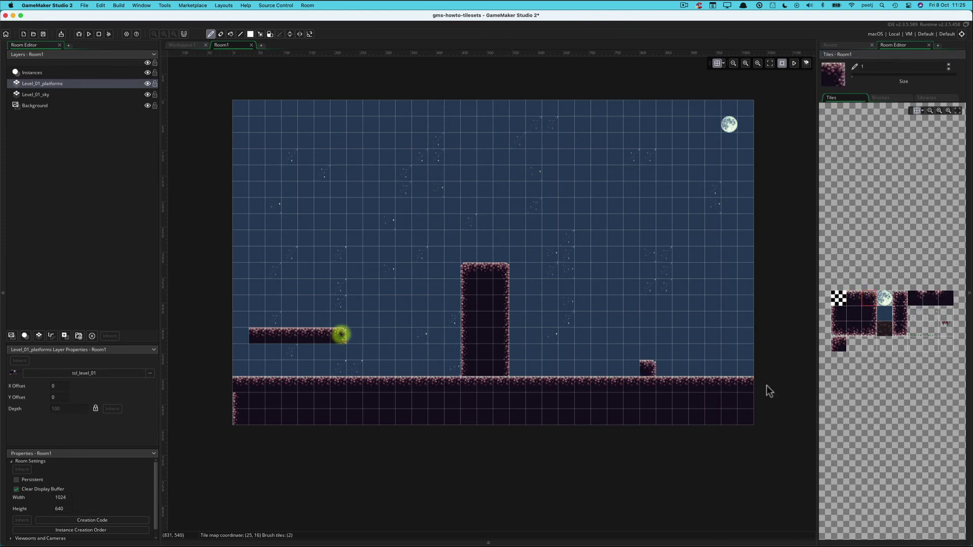
pyautogui.click(869, 314)
pyautogui.moveTo(340, 355); pyautogui.dragTo(338, 369)
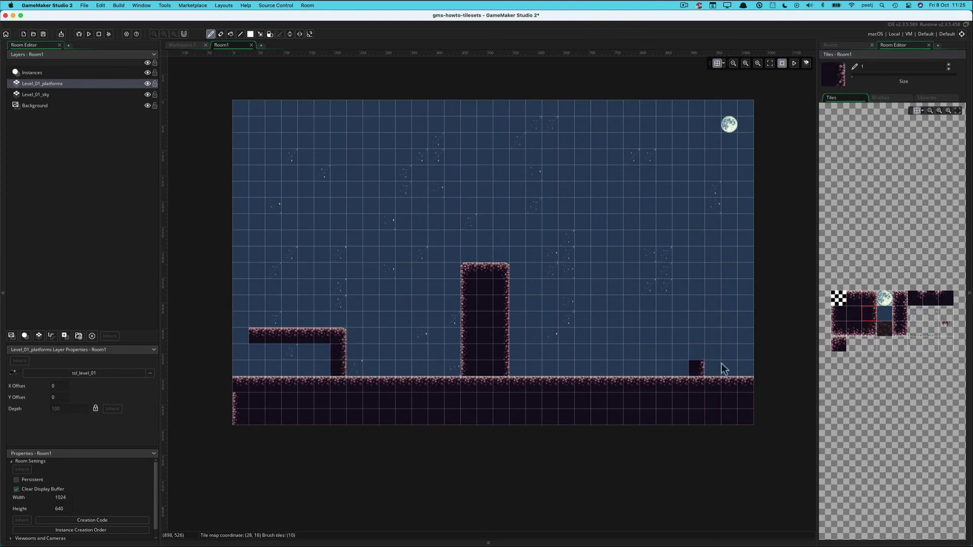
# Step: Extend the ledge's top edge to the room's left border and fill its interior with the plain dark tile
pyautogui.click(854, 299)
pyautogui.click(243, 336)
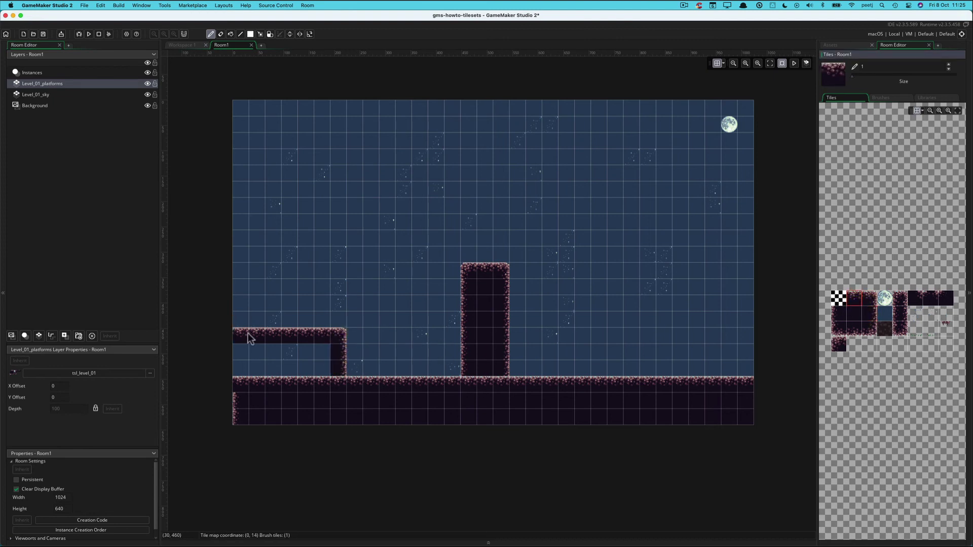
pyautogui.click(854, 313)
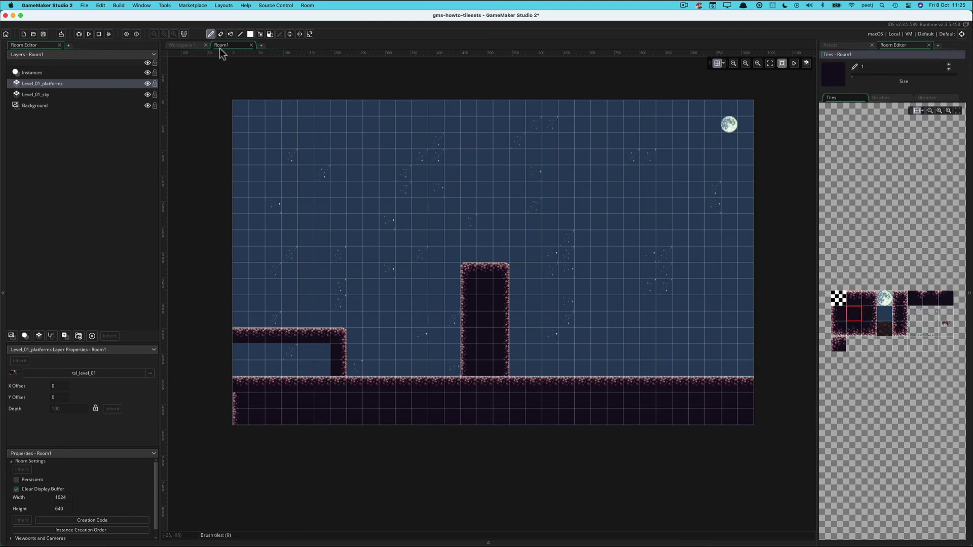
pyautogui.moveTo(241, 352)
pyautogui.mouseDown()
pyautogui.moveTo(290, 352)
pyautogui.moveTo(270, 365)
pyautogui.moveTo(289, 367)
pyautogui.mouseUp()
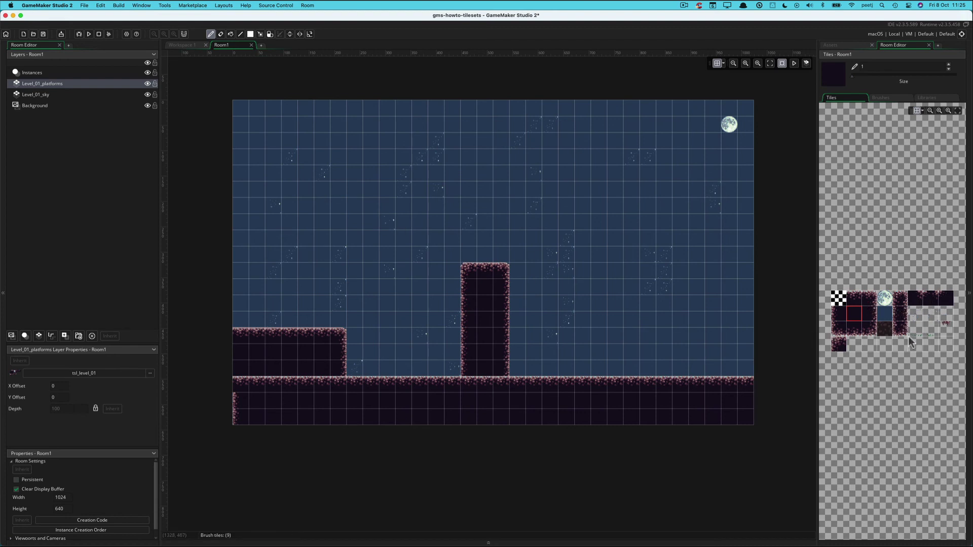
# Step: Scatter five brown textured ground tiles across the two lowest ground rows
pyautogui.click(883, 332)
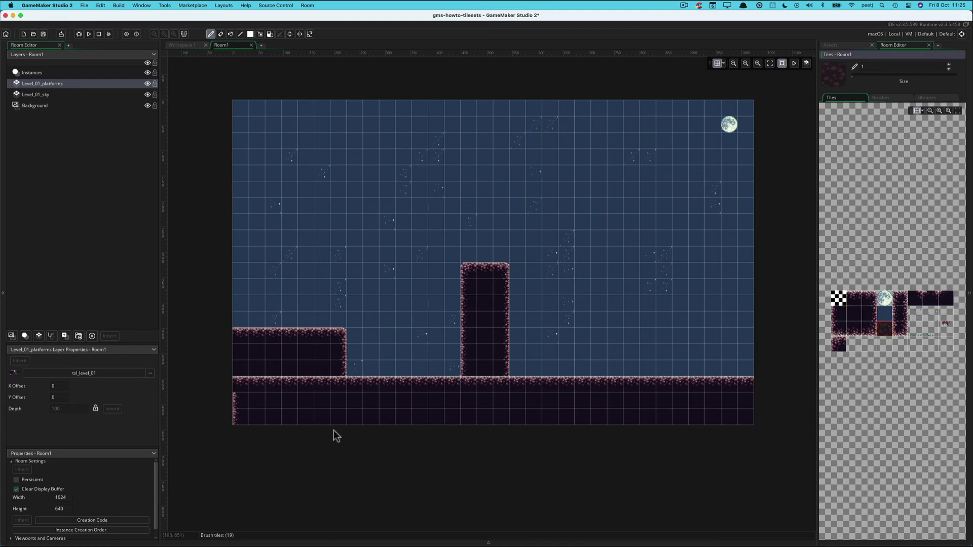
pyautogui.click(290, 400)
pyautogui.click(354, 417)
pyautogui.click(560, 404)
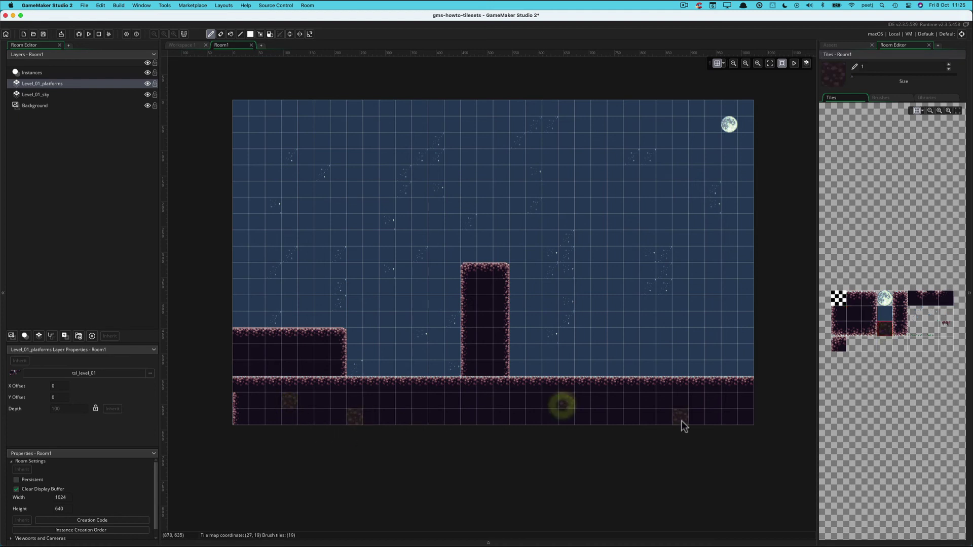
pyautogui.click(681, 419)
pyautogui.click(415, 418)
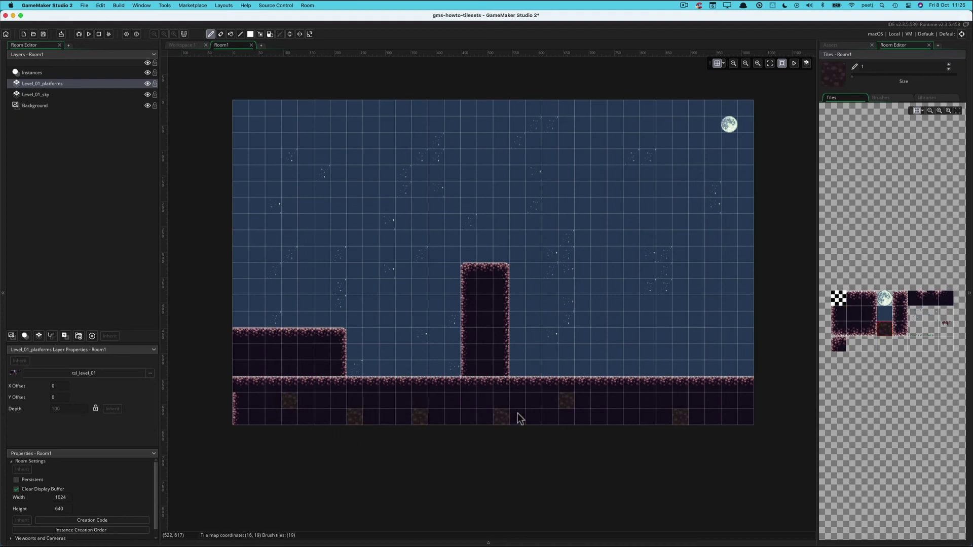
# Step: Paint a floating platform six tiles wide above the left ledge, using a plain dark row topped by a row of top-edge tiles
pyautogui.click(853, 312)
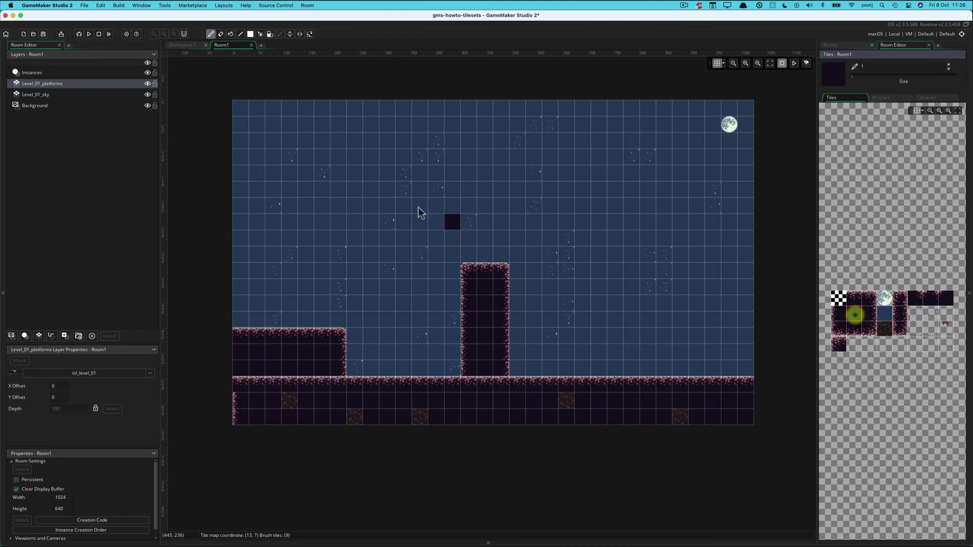
pyautogui.moveTo(290, 222); pyautogui.dragTo(370, 222)
pyautogui.click(854, 302)
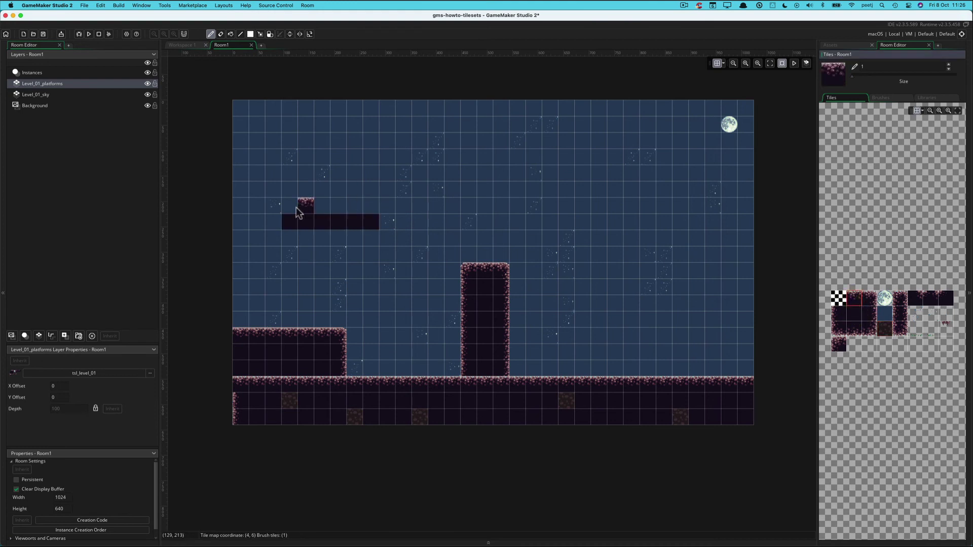
pyautogui.moveTo(296, 208)
pyautogui.mouseDown()
pyautogui.moveTo(366, 215)
pyautogui.moveTo(356, 206)
pyautogui.moveTo(345, 223)
pyautogui.moveTo(357, 214)
pyautogui.moveTo(325, 220)
pyautogui.mouseUp()
# Step: Try erasing the misplaced tiles at the floating platform's right part, and undo the erasing
pyautogui.click(221, 34)
pyautogui.click(854, 313)
pyautogui.click(221, 35)
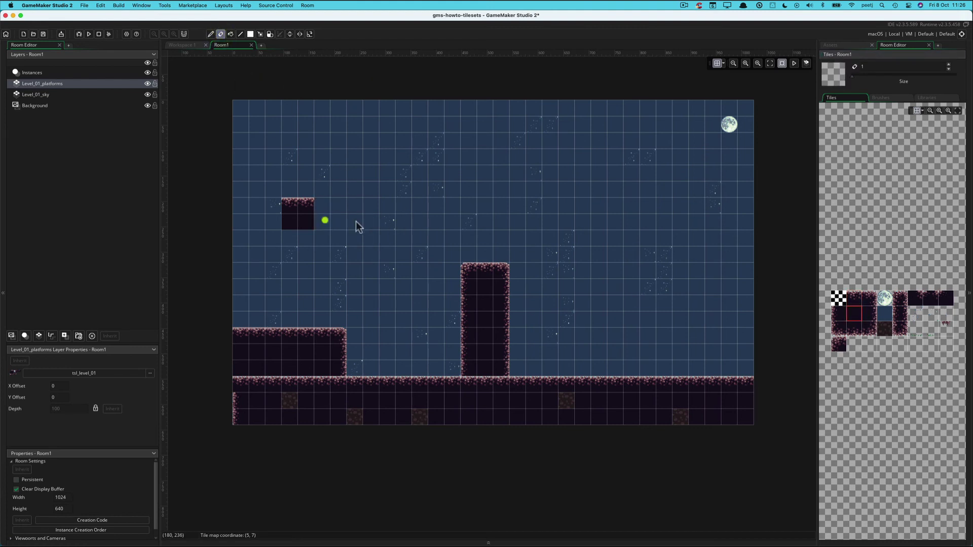
pyautogui.press('super+z')
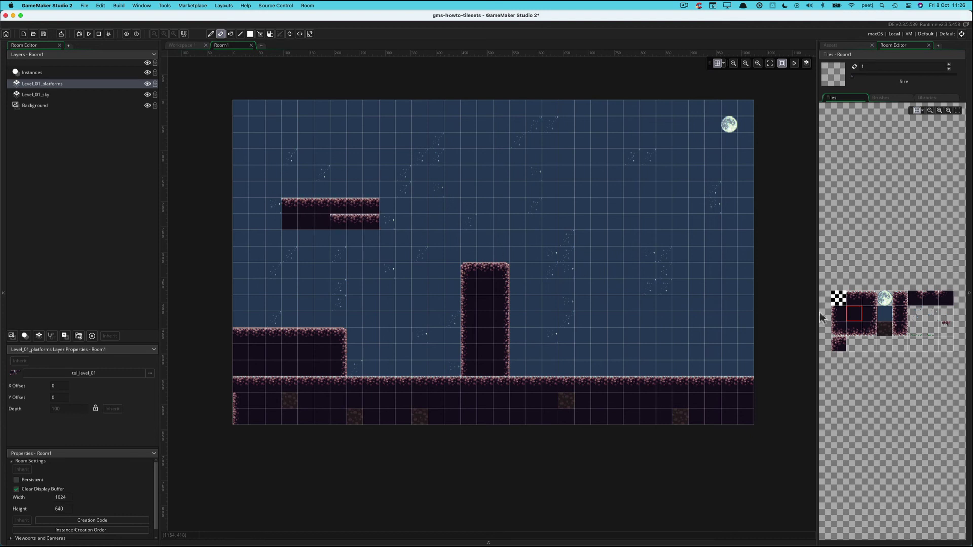
# Step: Erase the three stray top-edge tiles from the floating platform's lower row and refill the gap with the plain dark tile
pyautogui.click(365, 221)
pyautogui.click(365, 221)
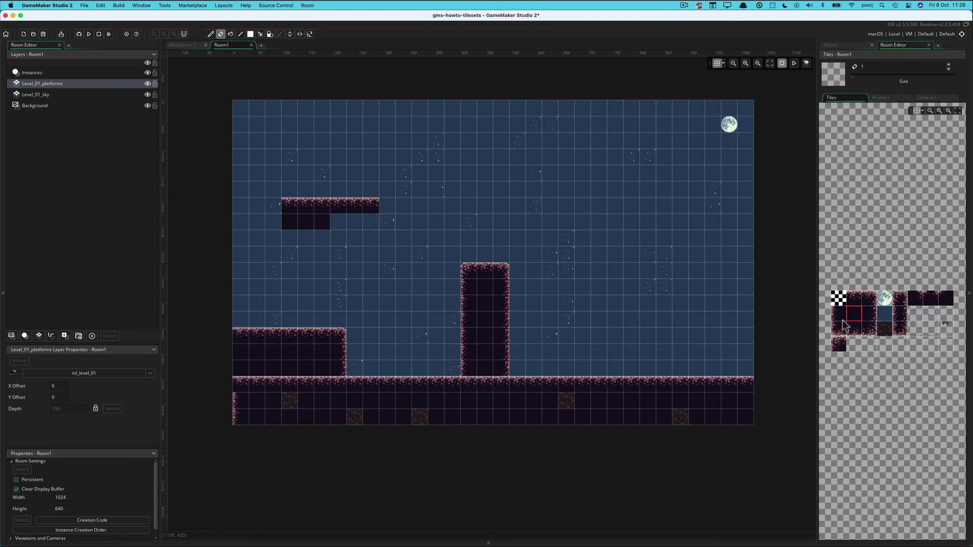
pyautogui.click(852, 315)
pyautogui.click(211, 34)
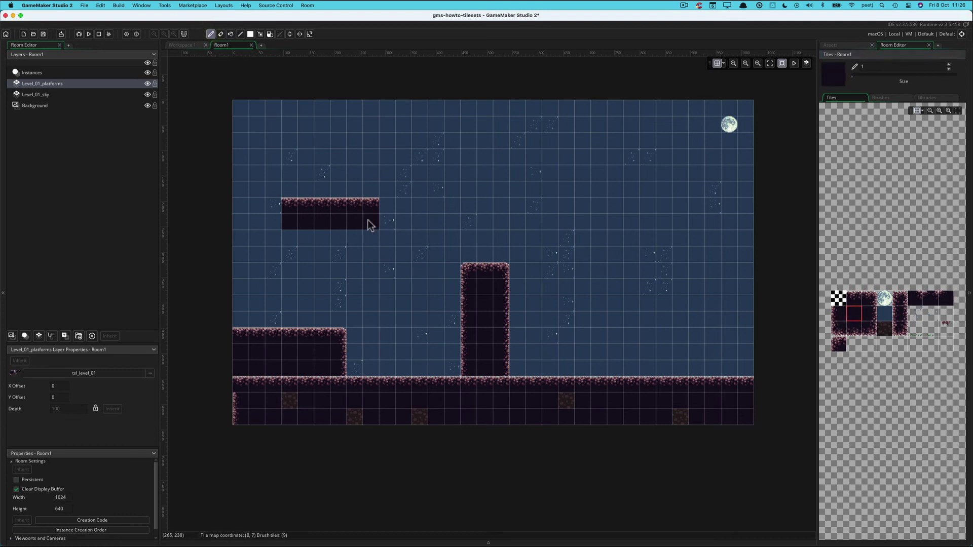
# Step: Hide the room grid and paint four one-row dark platforms five, six, three and one tiles wide above and beside the column
pyautogui.click(716, 63)
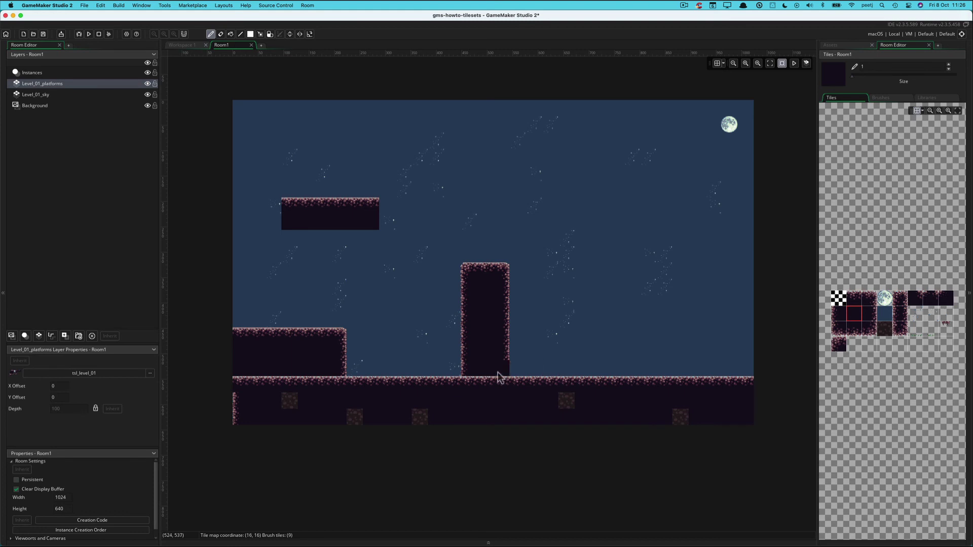
pyautogui.moveTo(566, 304); pyautogui.dragTo(631, 304)
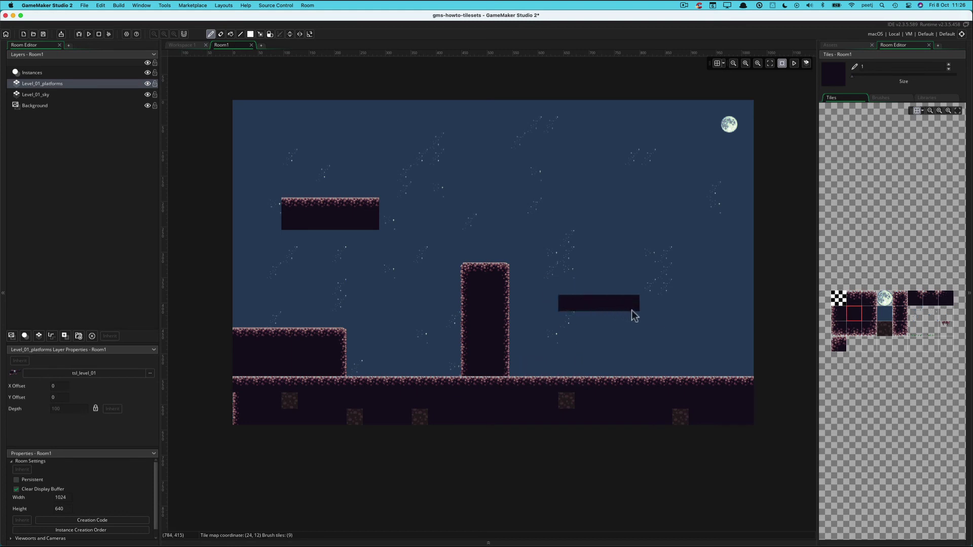
pyautogui.moveTo(610, 205); pyautogui.dragTo(696, 205)
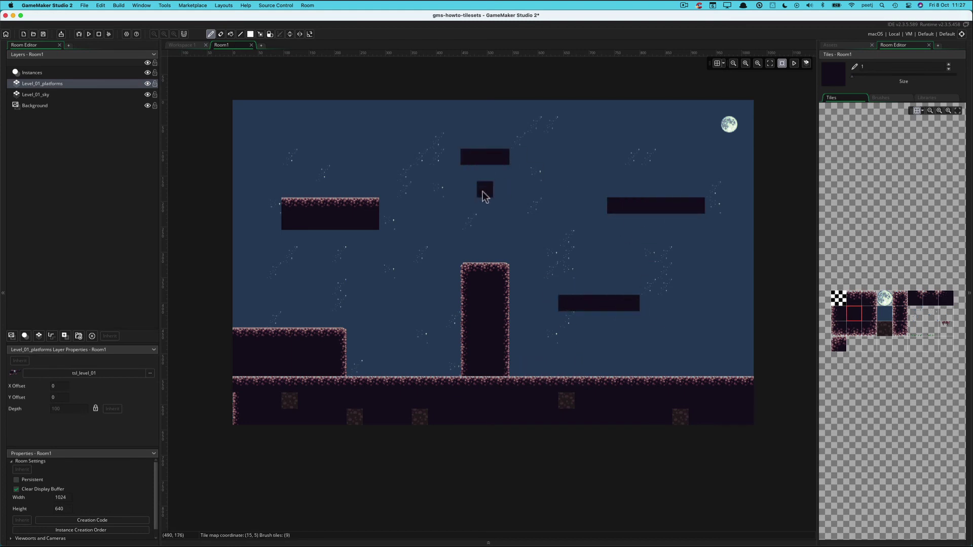
pyautogui.click(485, 205)
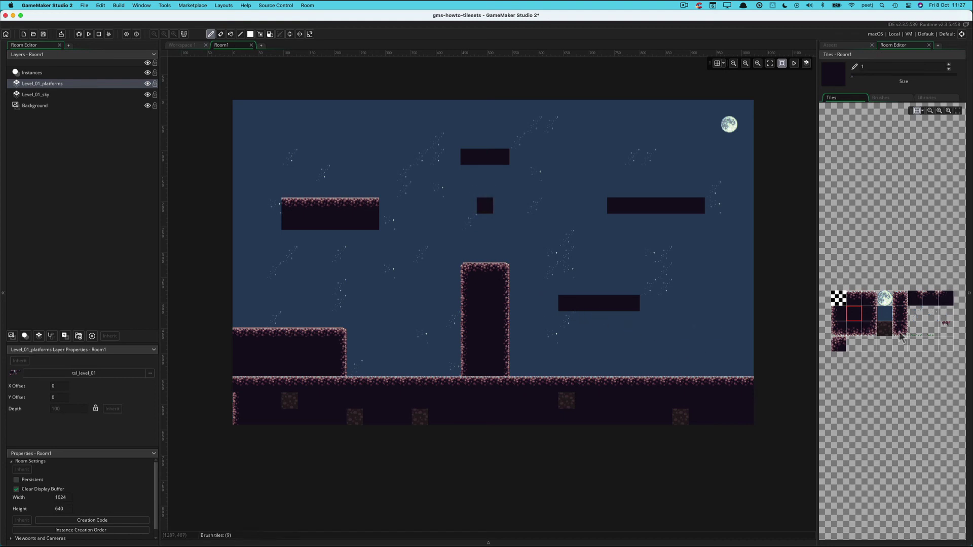
# Step: Cover the four new one-row platforms with the top-edge tile
pyautogui.click(855, 298)
pyautogui.click(616, 205)
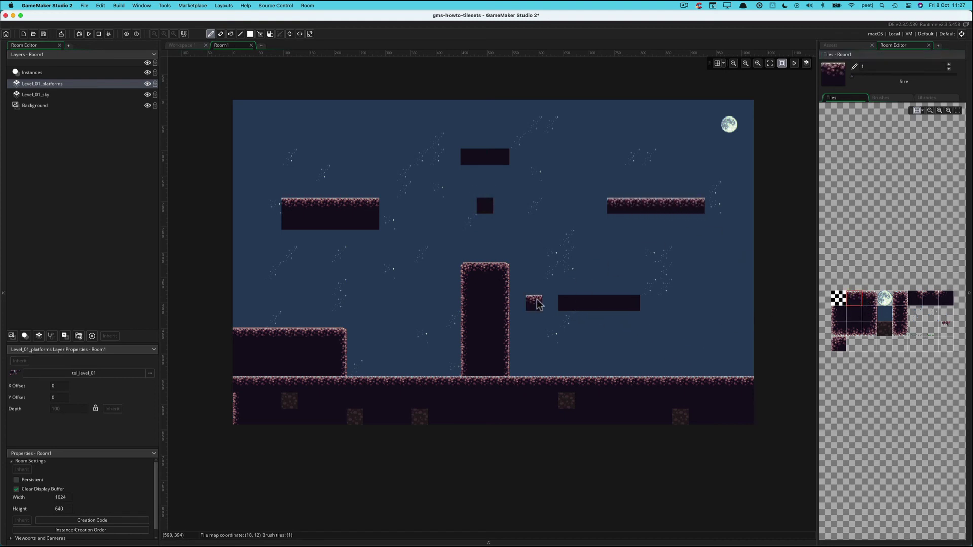
pyautogui.click(489, 207)
pyautogui.click(495, 159)
pyautogui.click(565, 304)
pyautogui.click(588, 303)
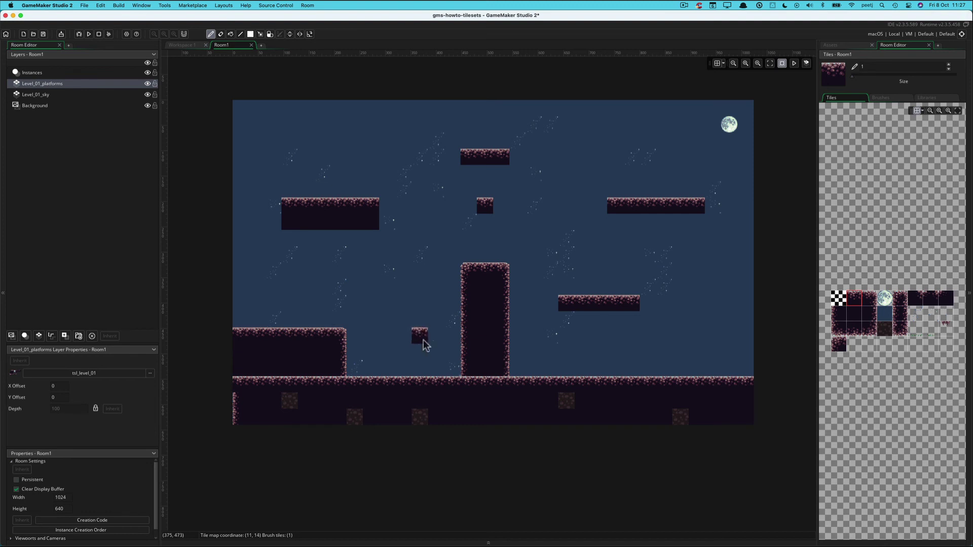
pyautogui.click(322, 254)
# Step: Decorate the tops of the upper left platform, the upper right platform and the left ledge with the two grass tiles
pyautogui.click(917, 328)
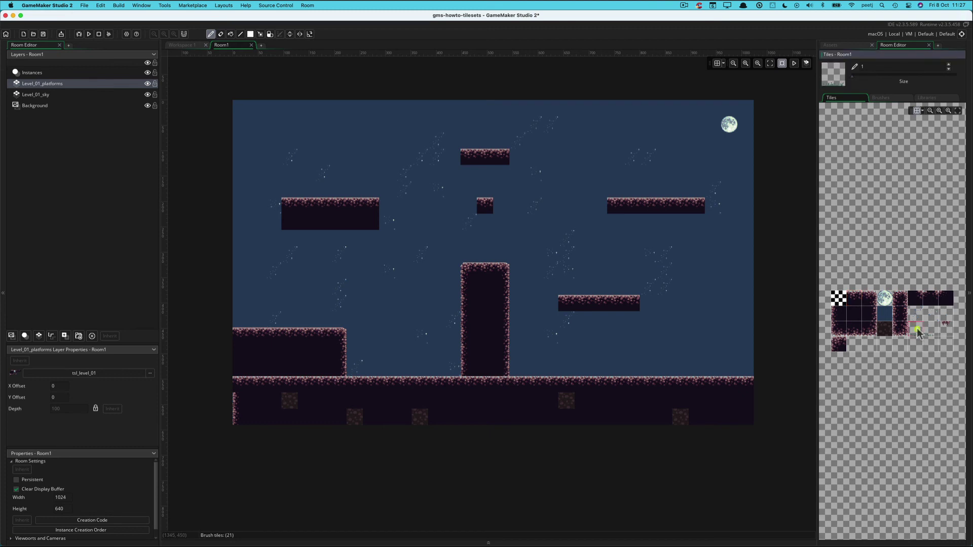
pyautogui.click(290, 191)
pyautogui.click(349, 199)
pyautogui.click(485, 200)
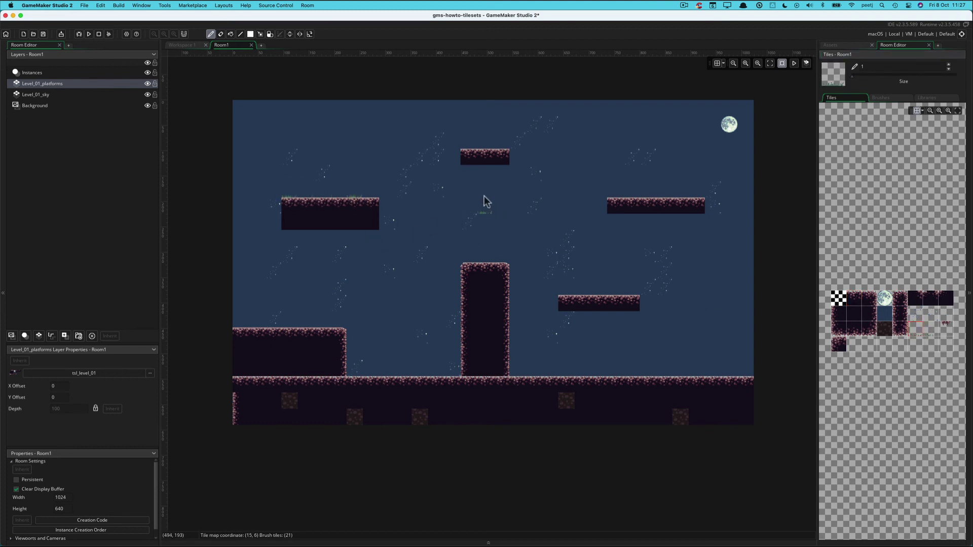
pyautogui.click(927, 330)
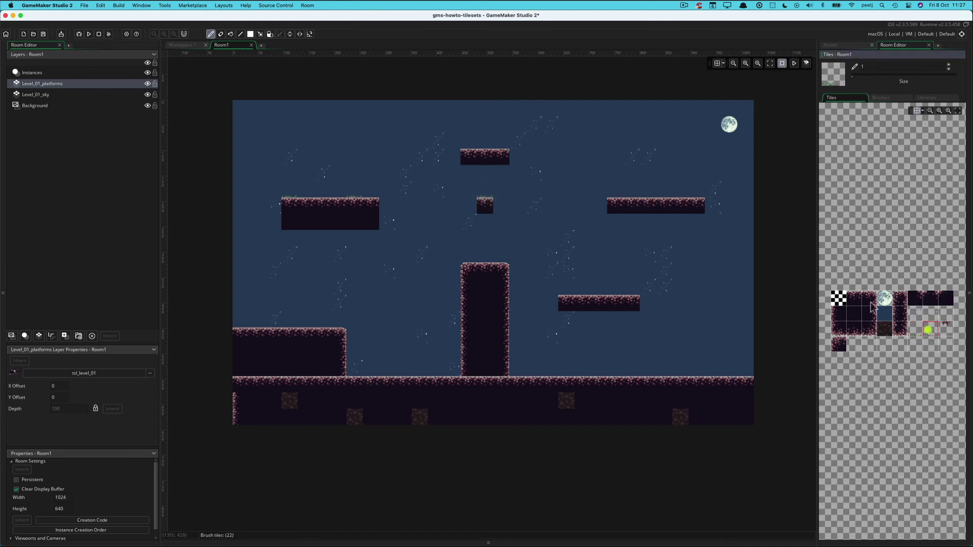
pyautogui.click(625, 193)
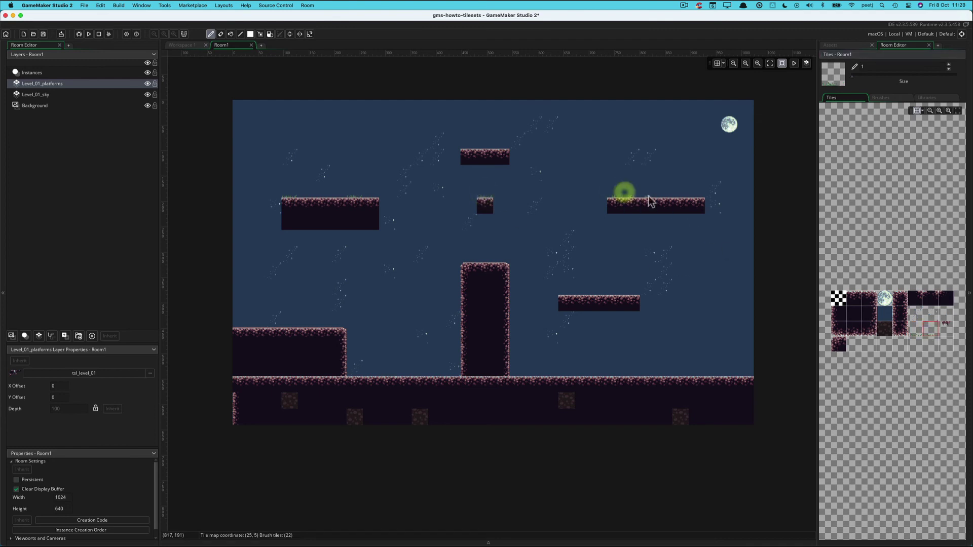
pyautogui.click(916, 329)
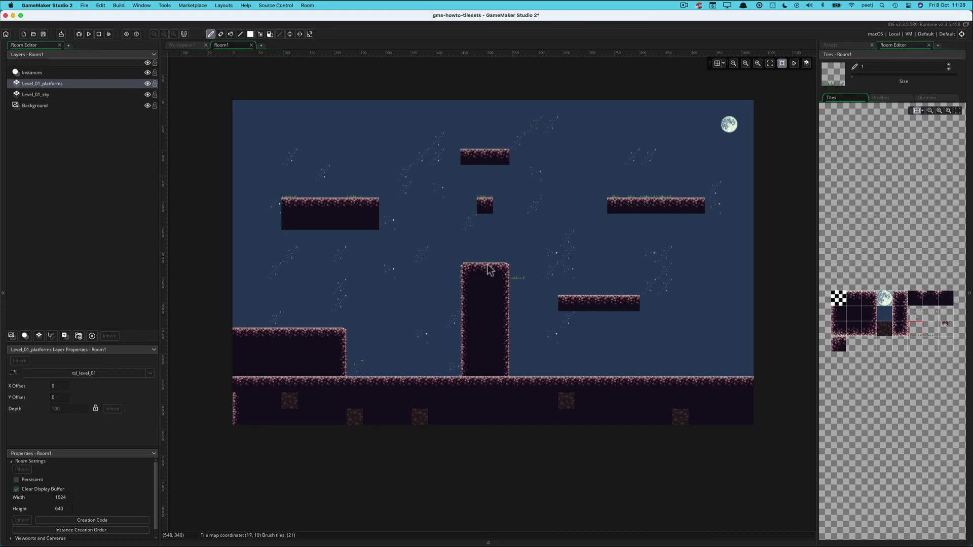
pyautogui.click(286, 322)
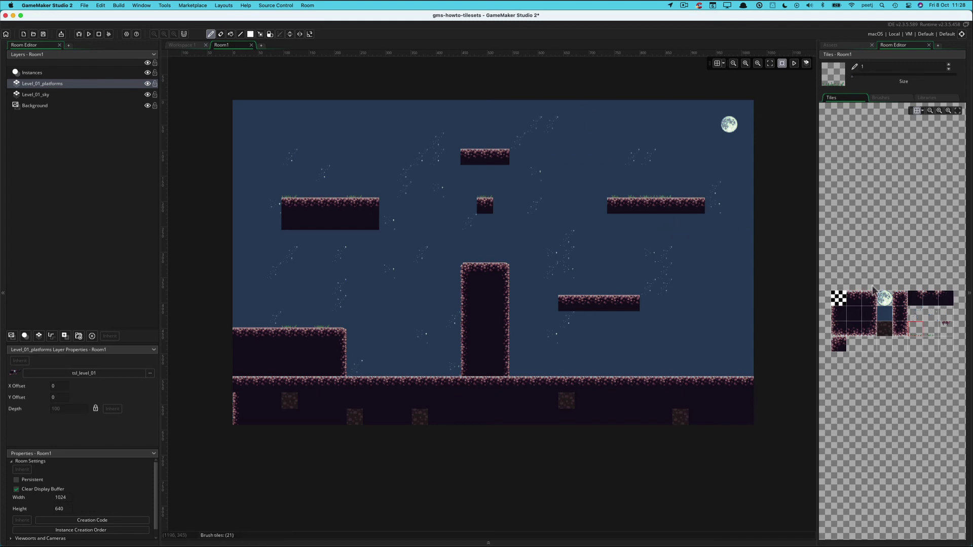
# Step: Place a block three tiles wide and two high hanging from the room's upper edge, with hanging-root tiles beneath it
pyautogui.moveTo(840, 315); pyautogui.dragTo(868, 332)
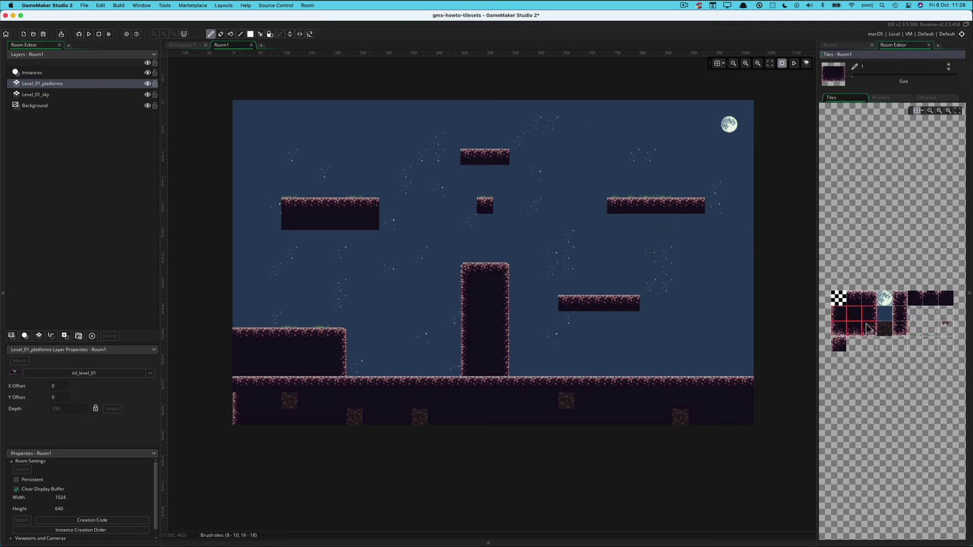
pyautogui.click(626, 122)
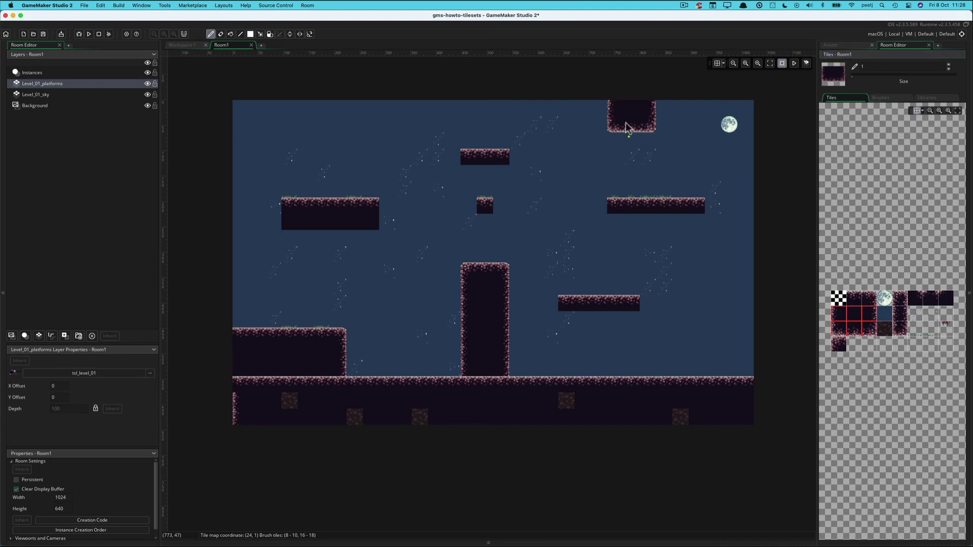
pyautogui.click(943, 326)
pyautogui.click(618, 141)
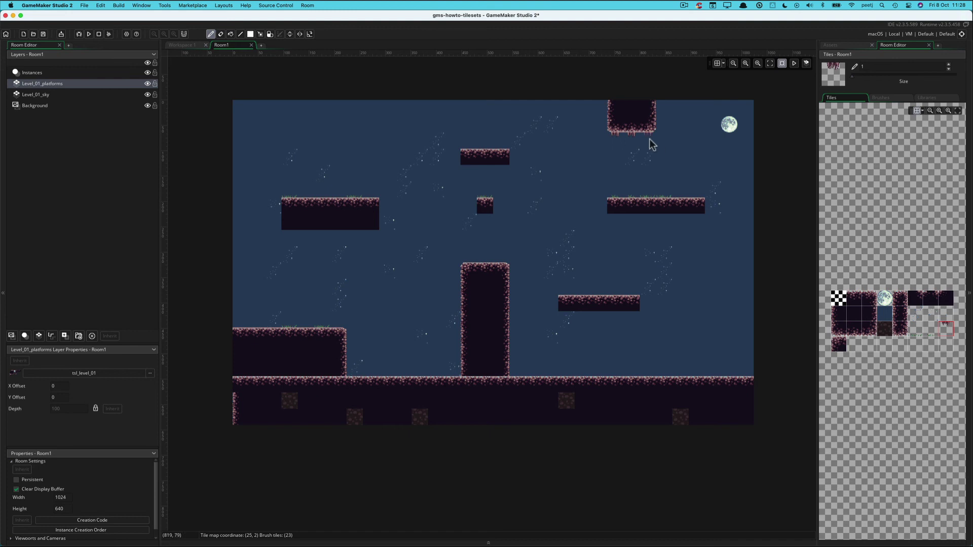
pyautogui.click(649, 139)
# Step: Review the project's sprite, tile set and room assets, and the tile set's brushes
pyautogui.click(831, 44)
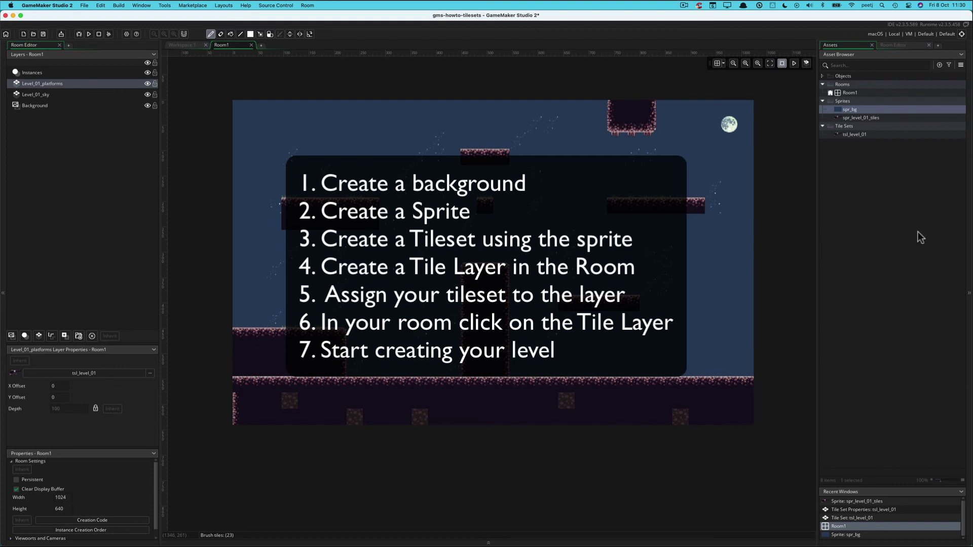
pyautogui.click(893, 44)
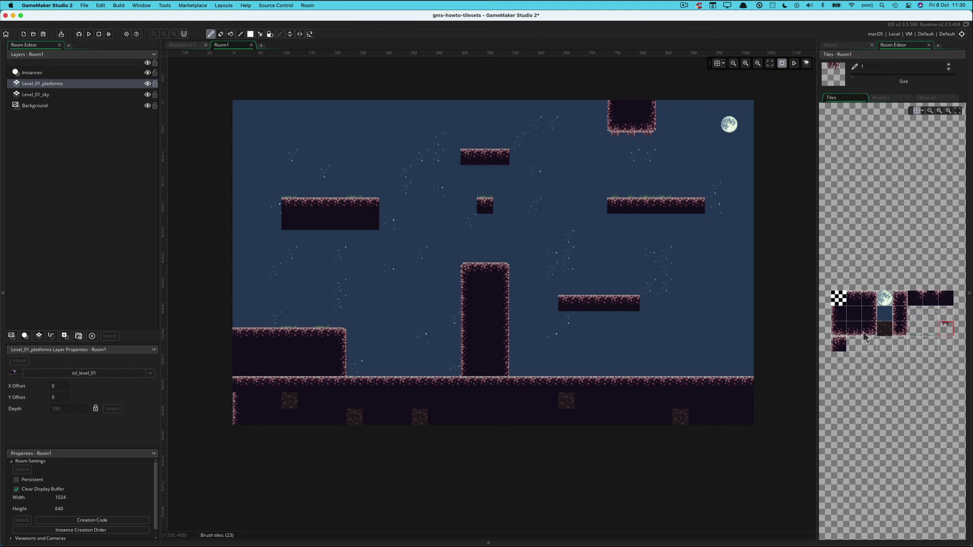
pyautogui.click(886, 99)
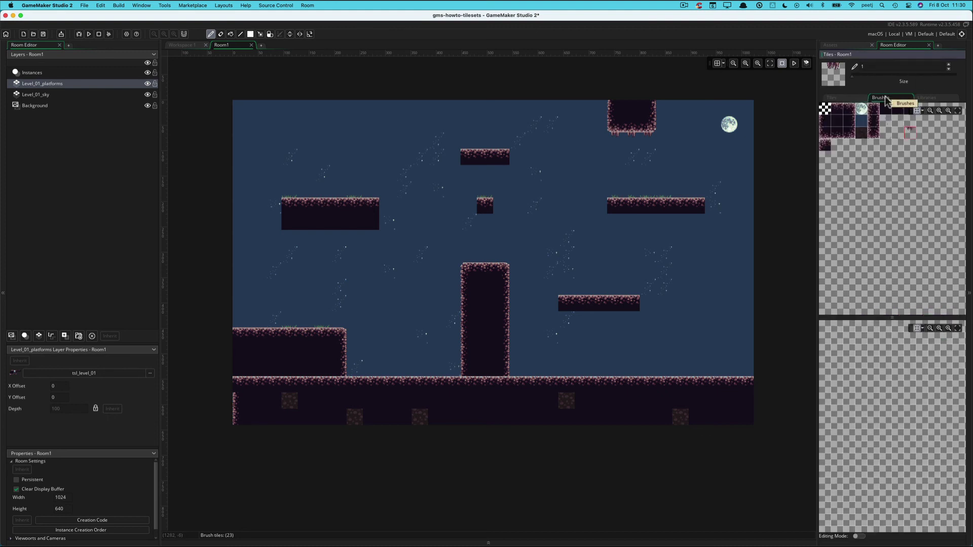
# Step: Place the hanging-root tile over the left end tile of the six-tile platform below the hanging block
pyautogui.click(845, 99)
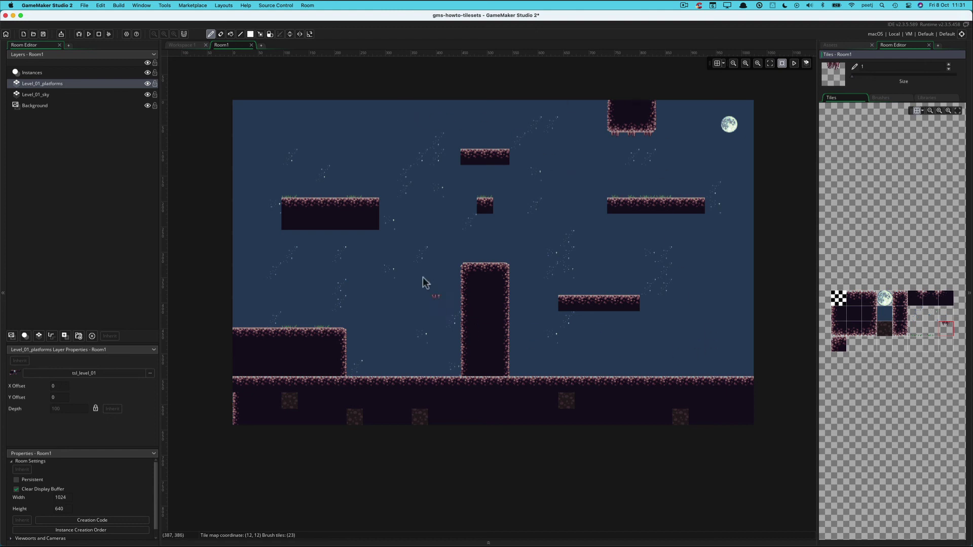
pyautogui.click(613, 203)
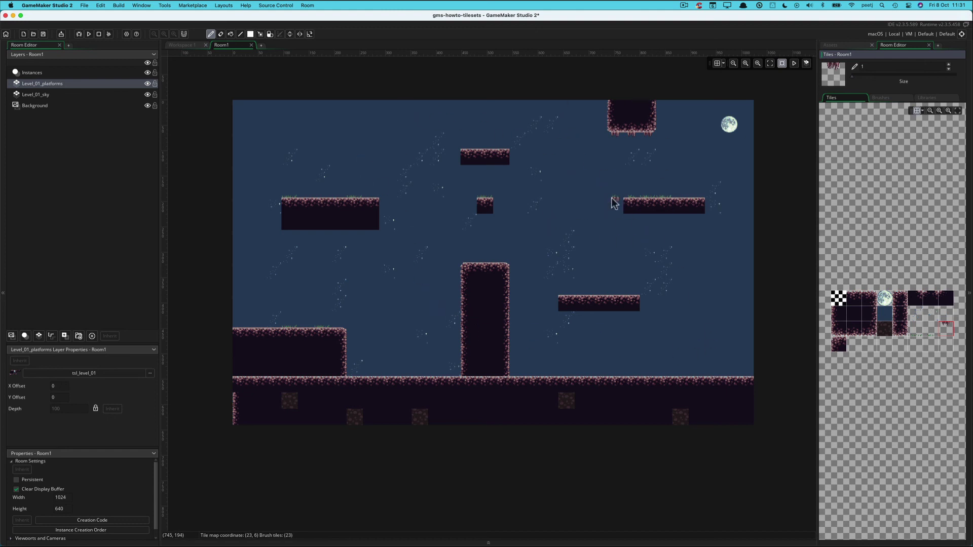